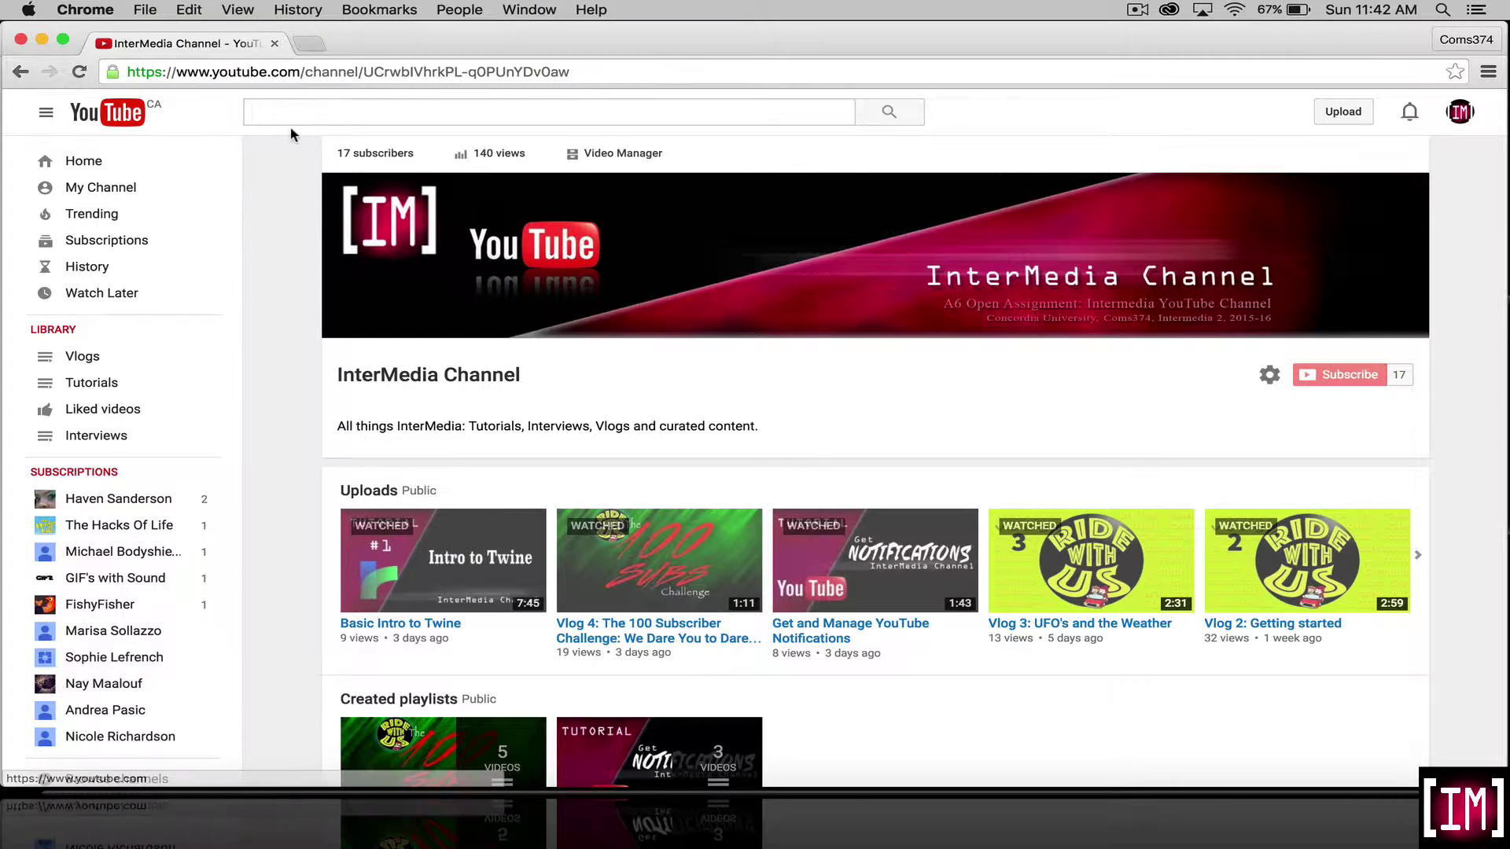
- Go from the channel page to the Video Manager listing the channel's 9 uploaded videos
left_click(337, 73)
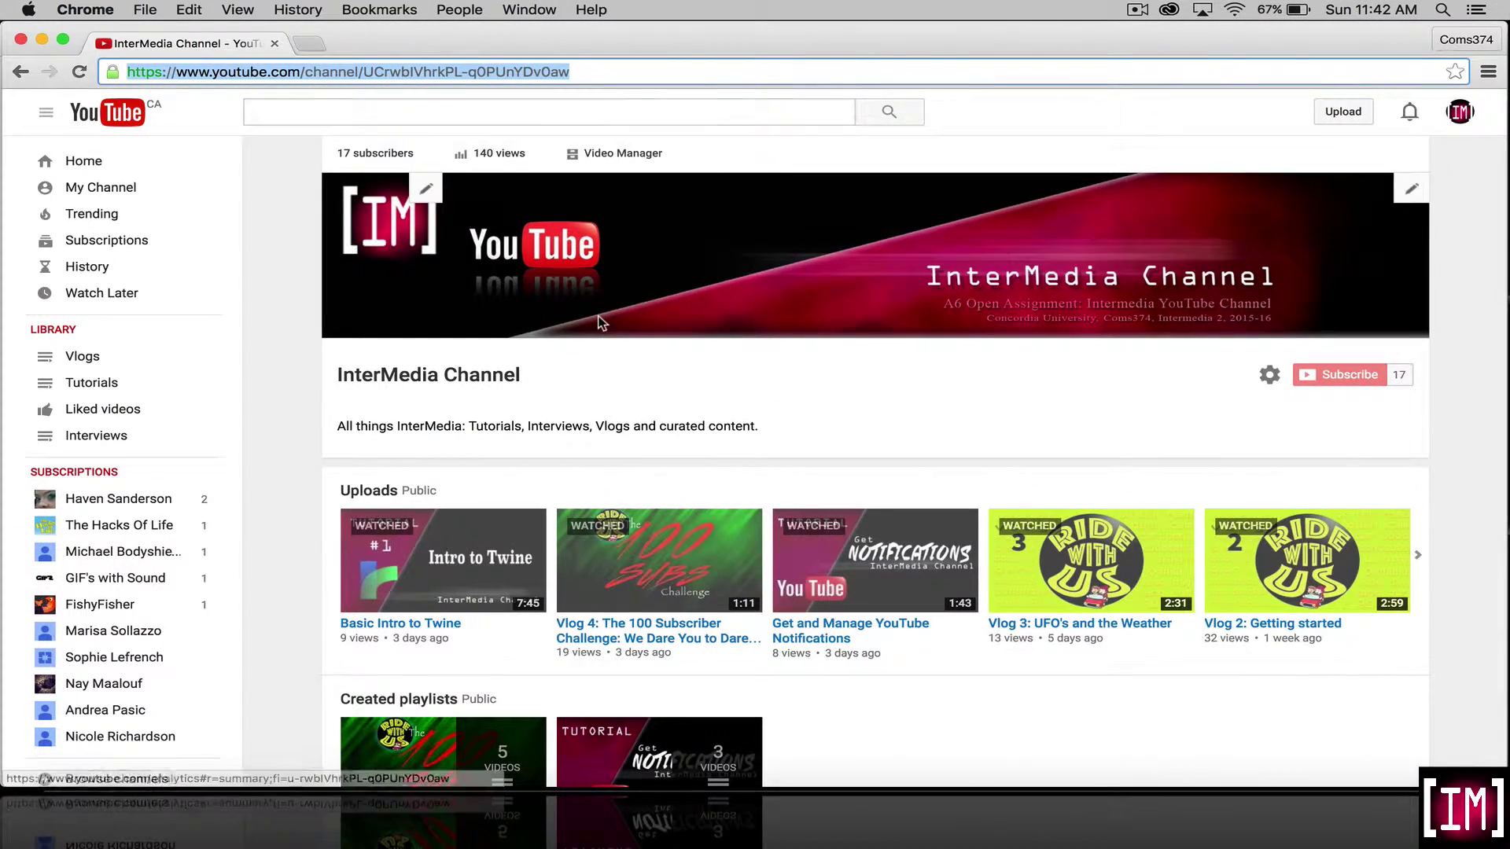
left_click(611, 161)
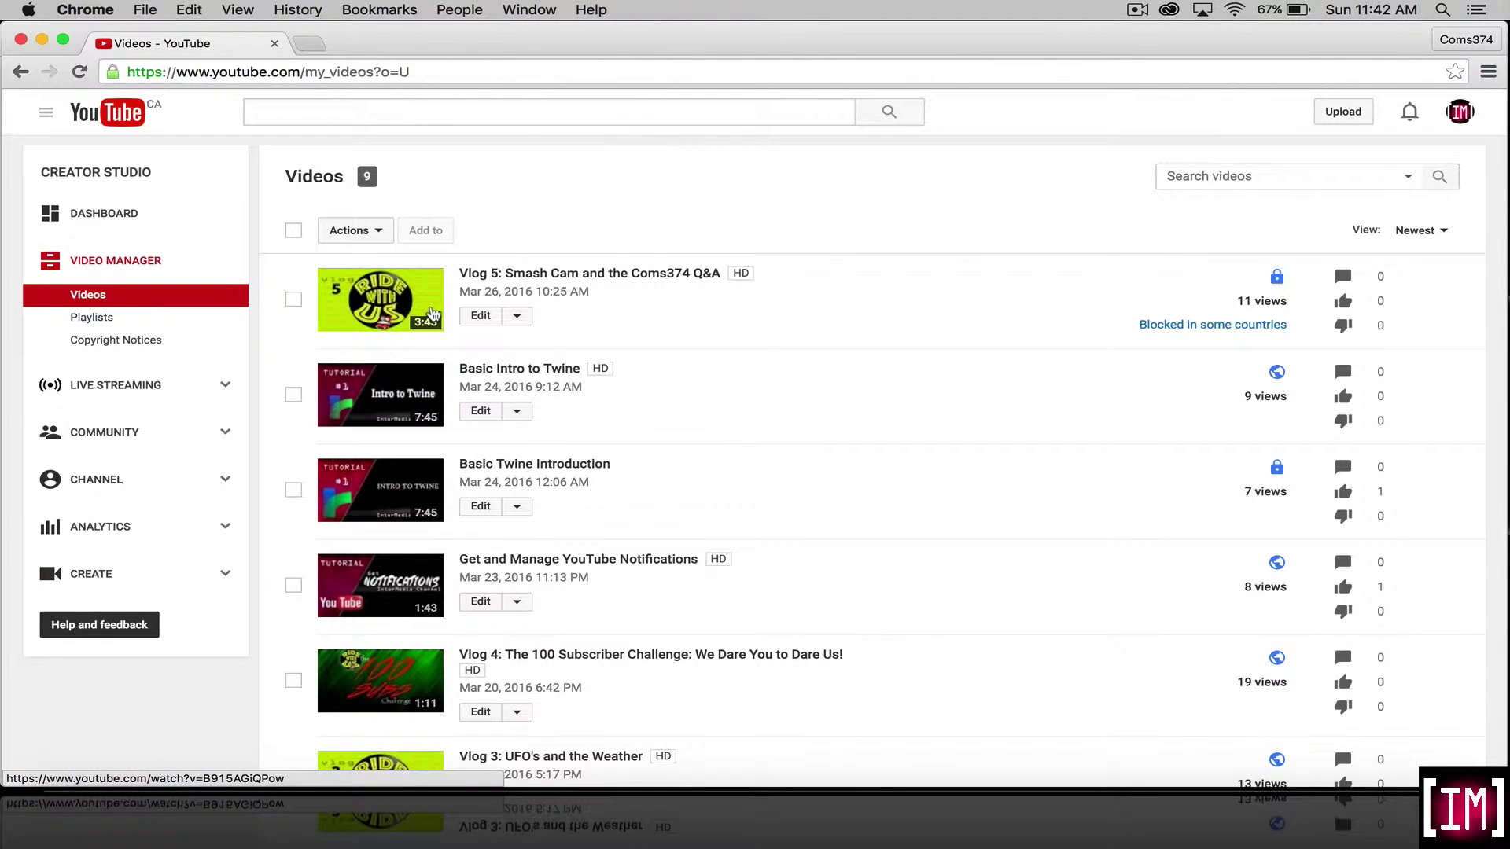
- Open the Info and Settings edit page for 'Vlog 5: Smash Cam and the Coms374 Q&A'
left_click(432, 314)
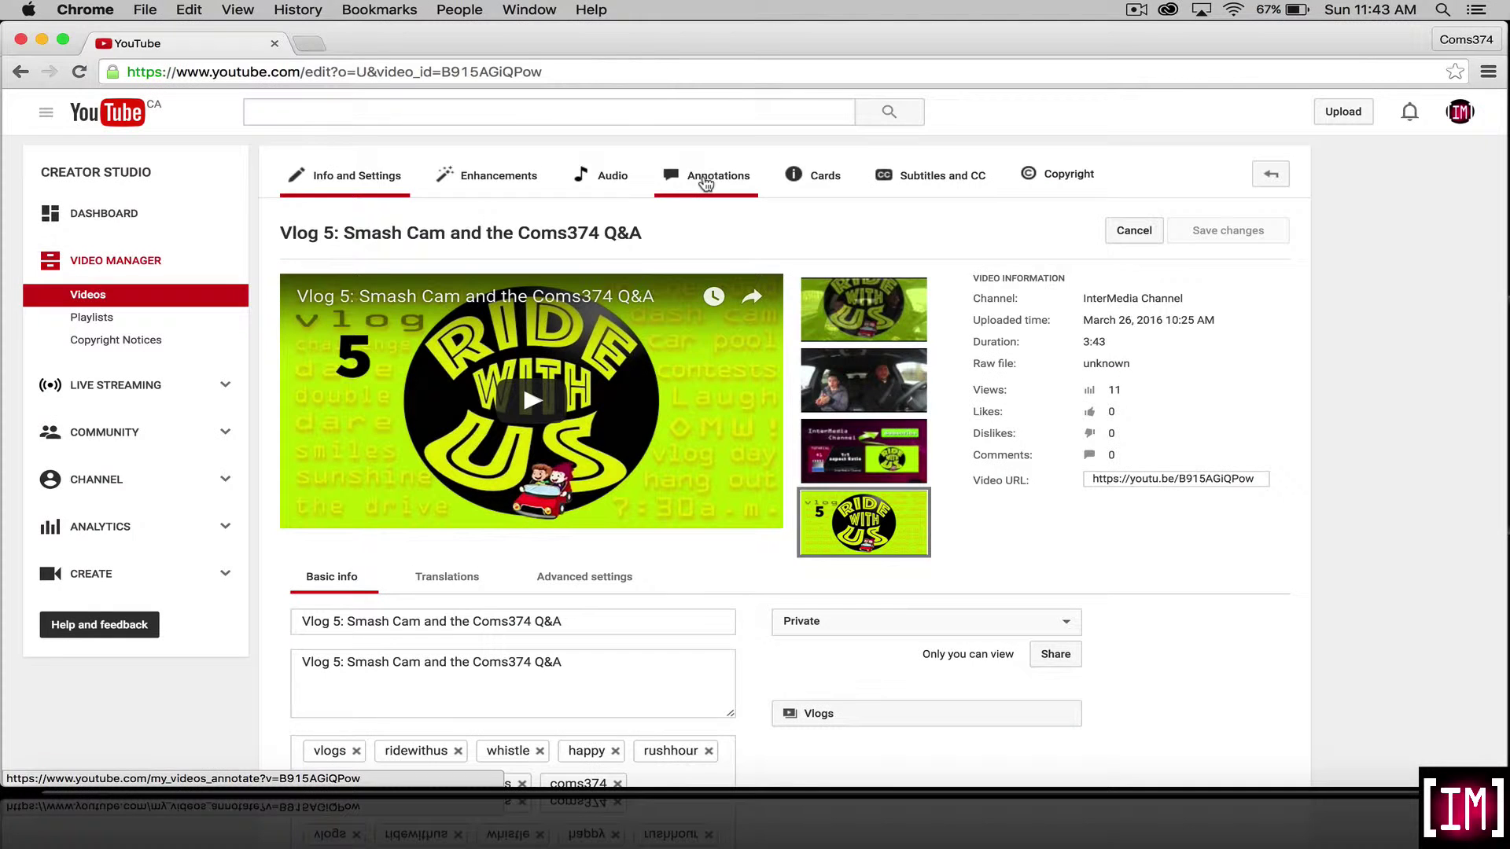
- Open Vlog 5's Annotations editor and pause the preview near the start
left_click(705, 180)
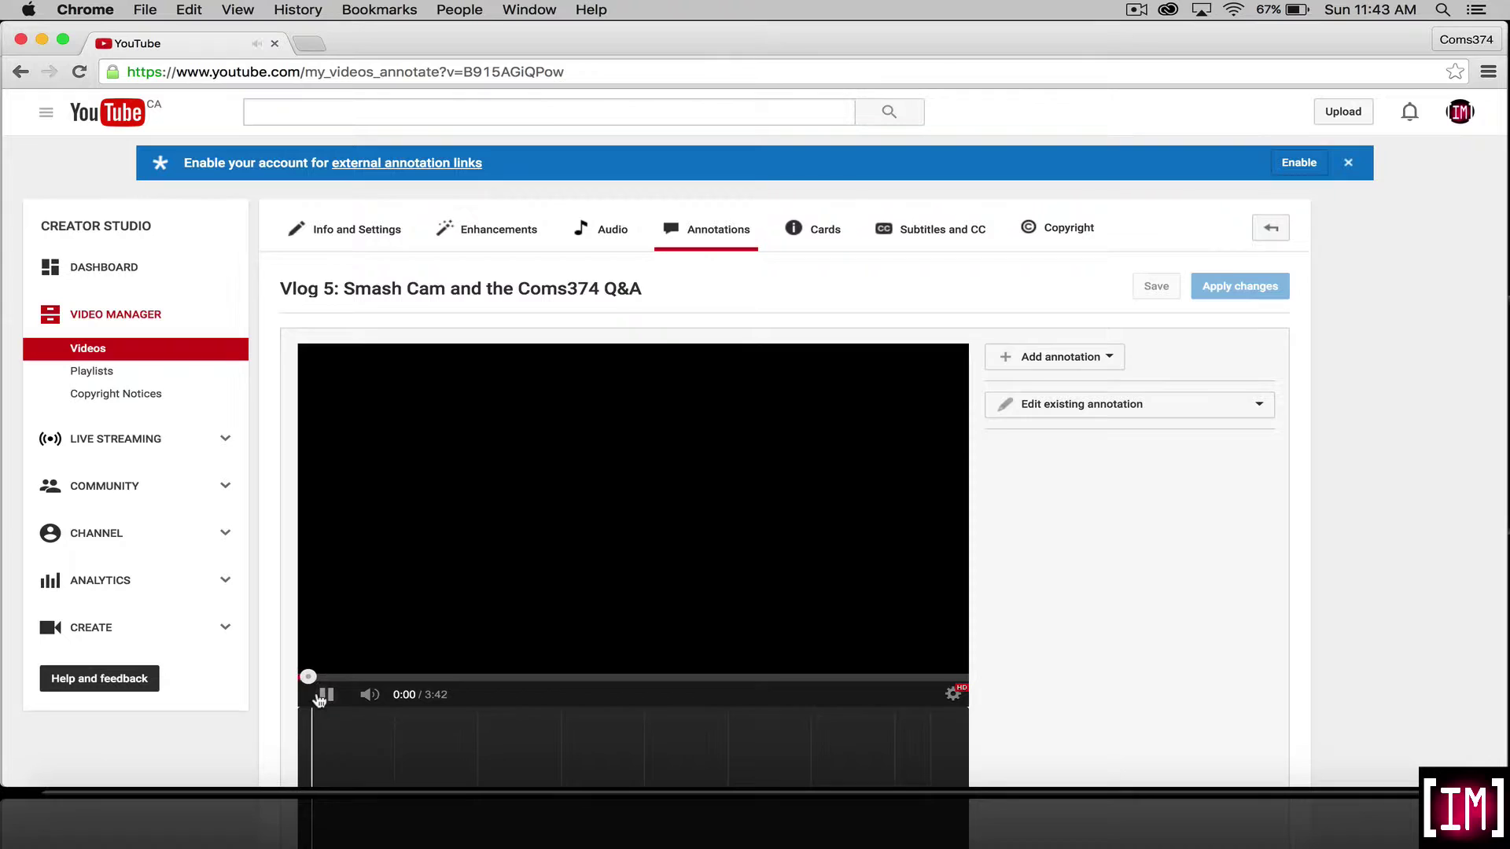
left_click(324, 696)
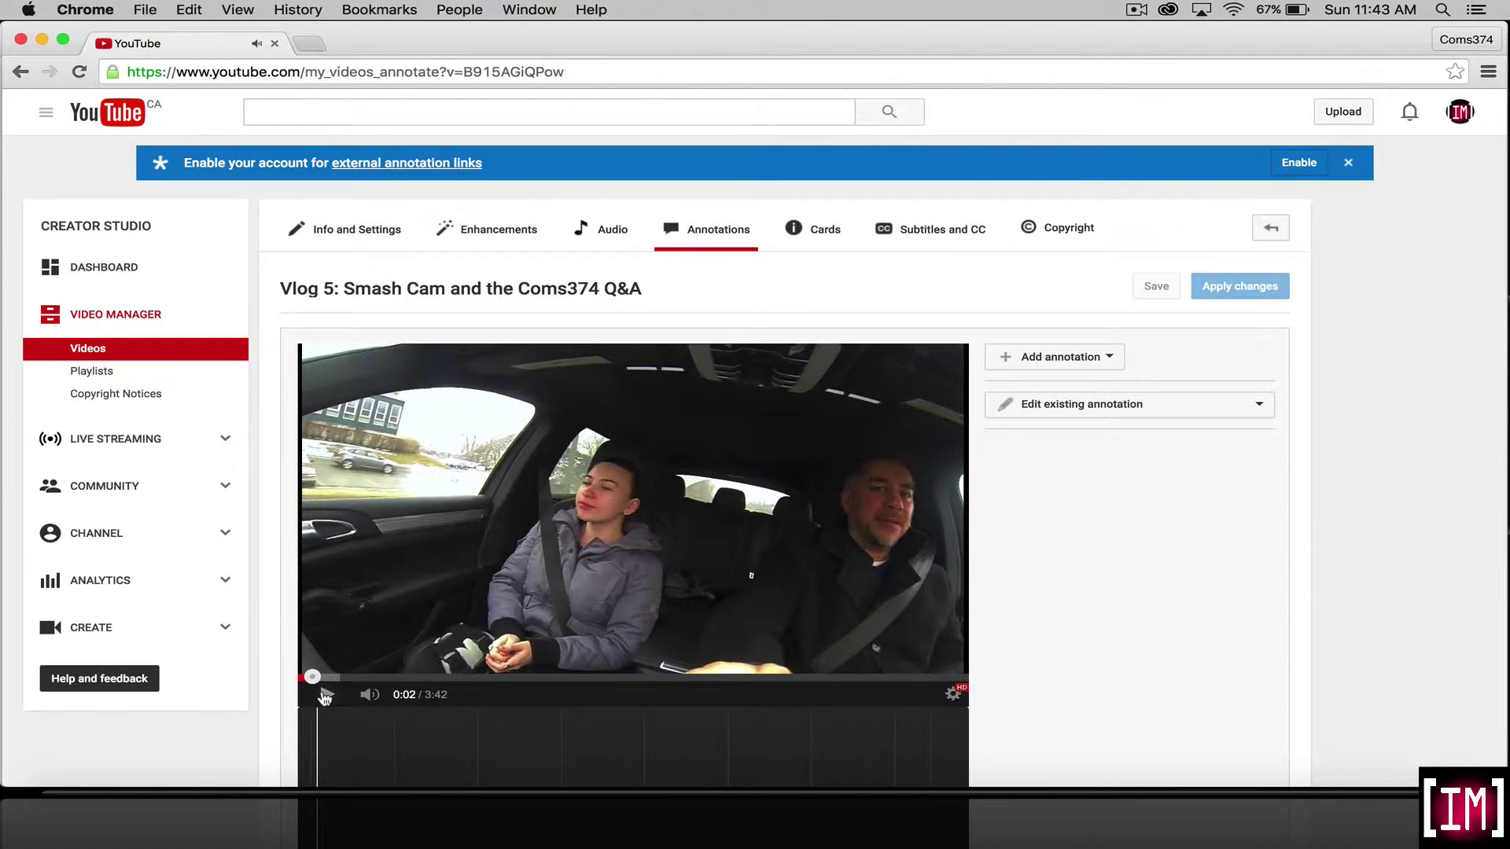
scroll(725, 470, "down", 1)
scroll(725, 470, "down", 5)
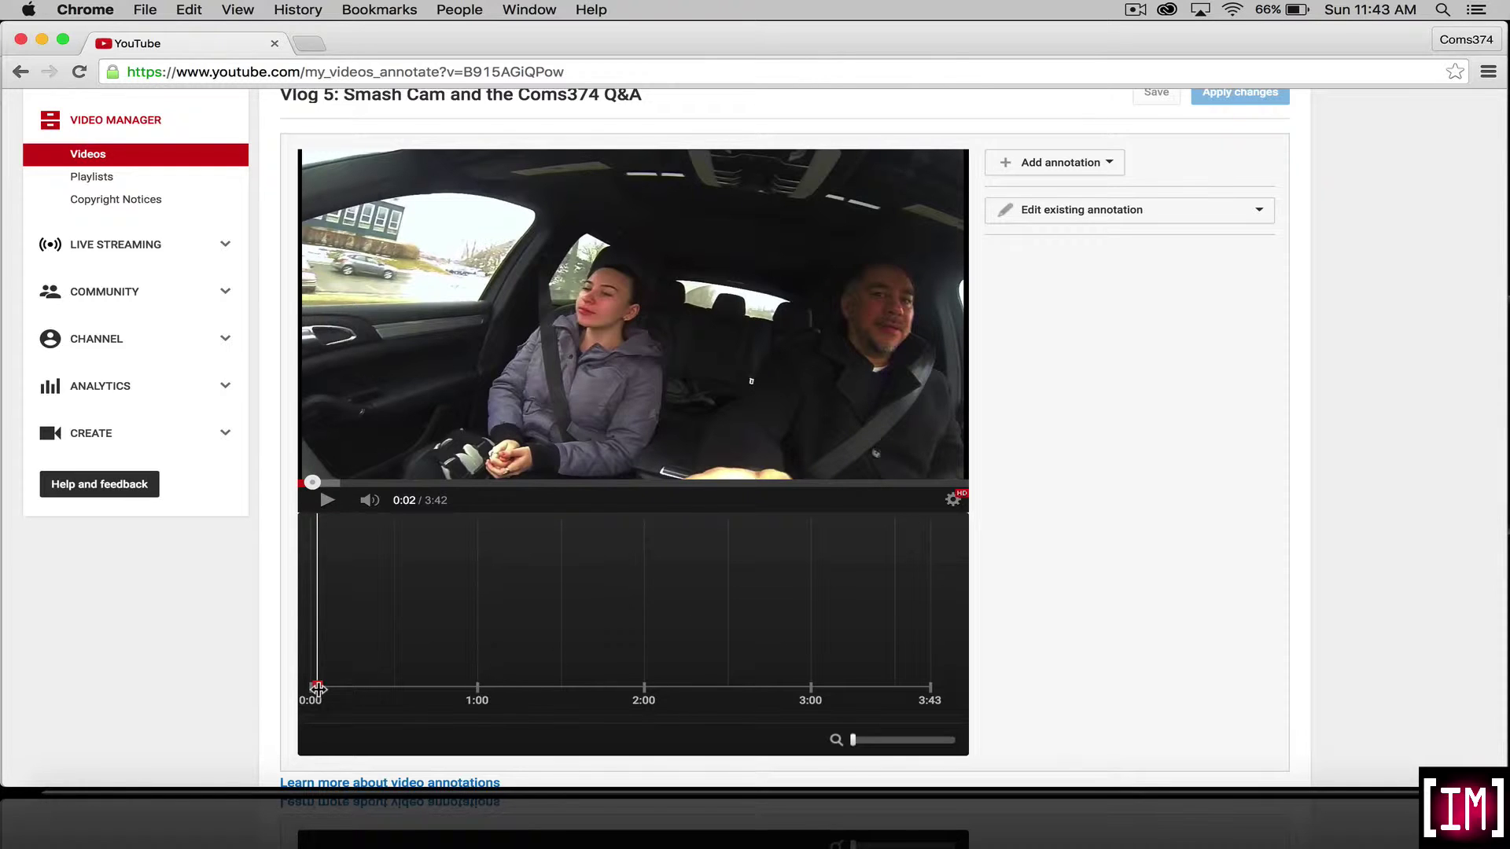
- Cue the preview to the end screen at about 3:32 and dismiss the annotation-links notice
left_click_drag(318, 688, 906, 687)
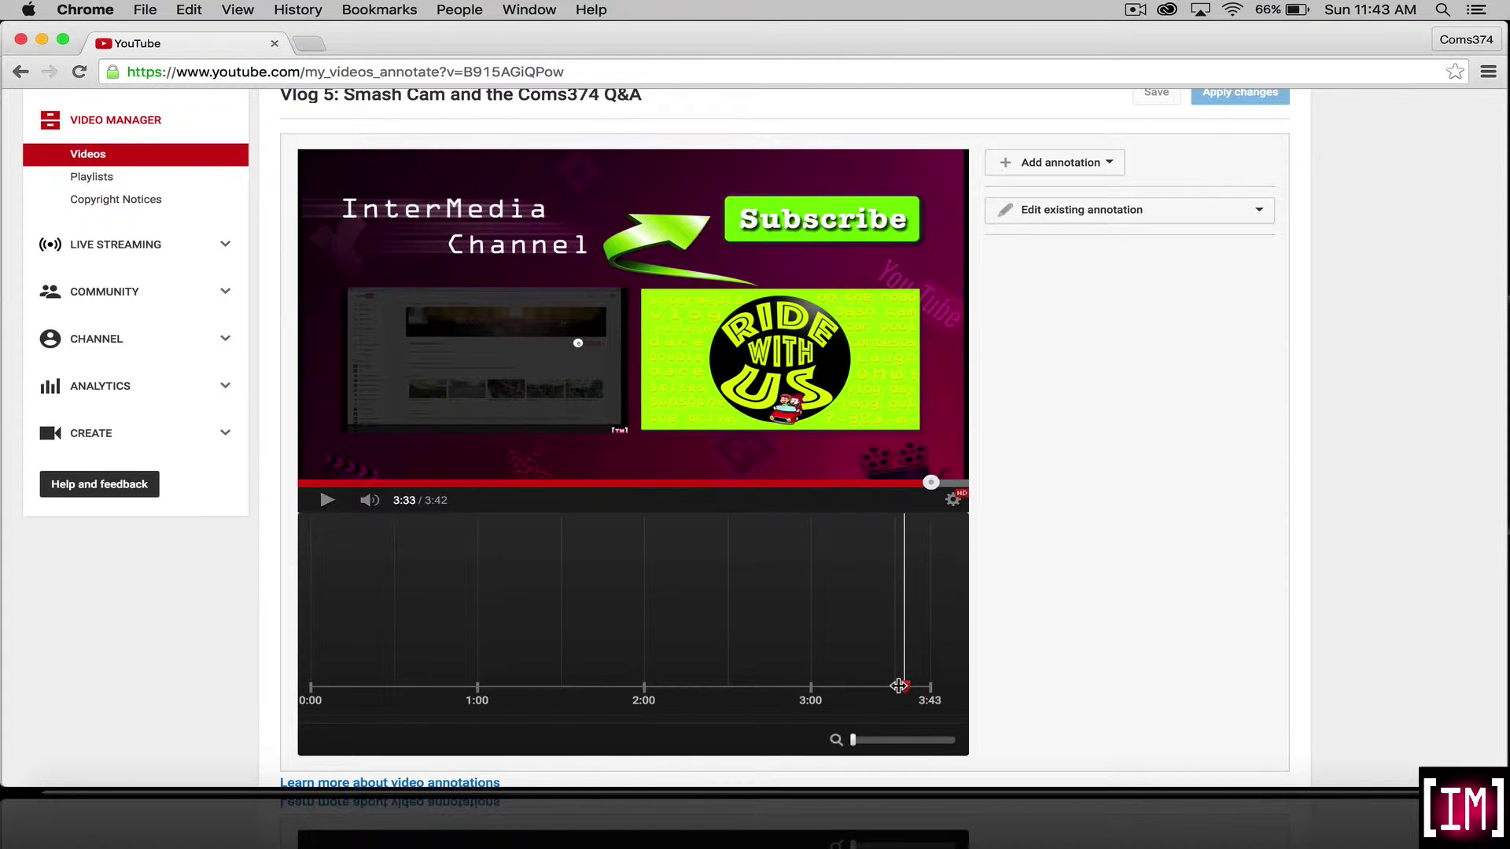
left_click_drag(898, 687, 895, 686)
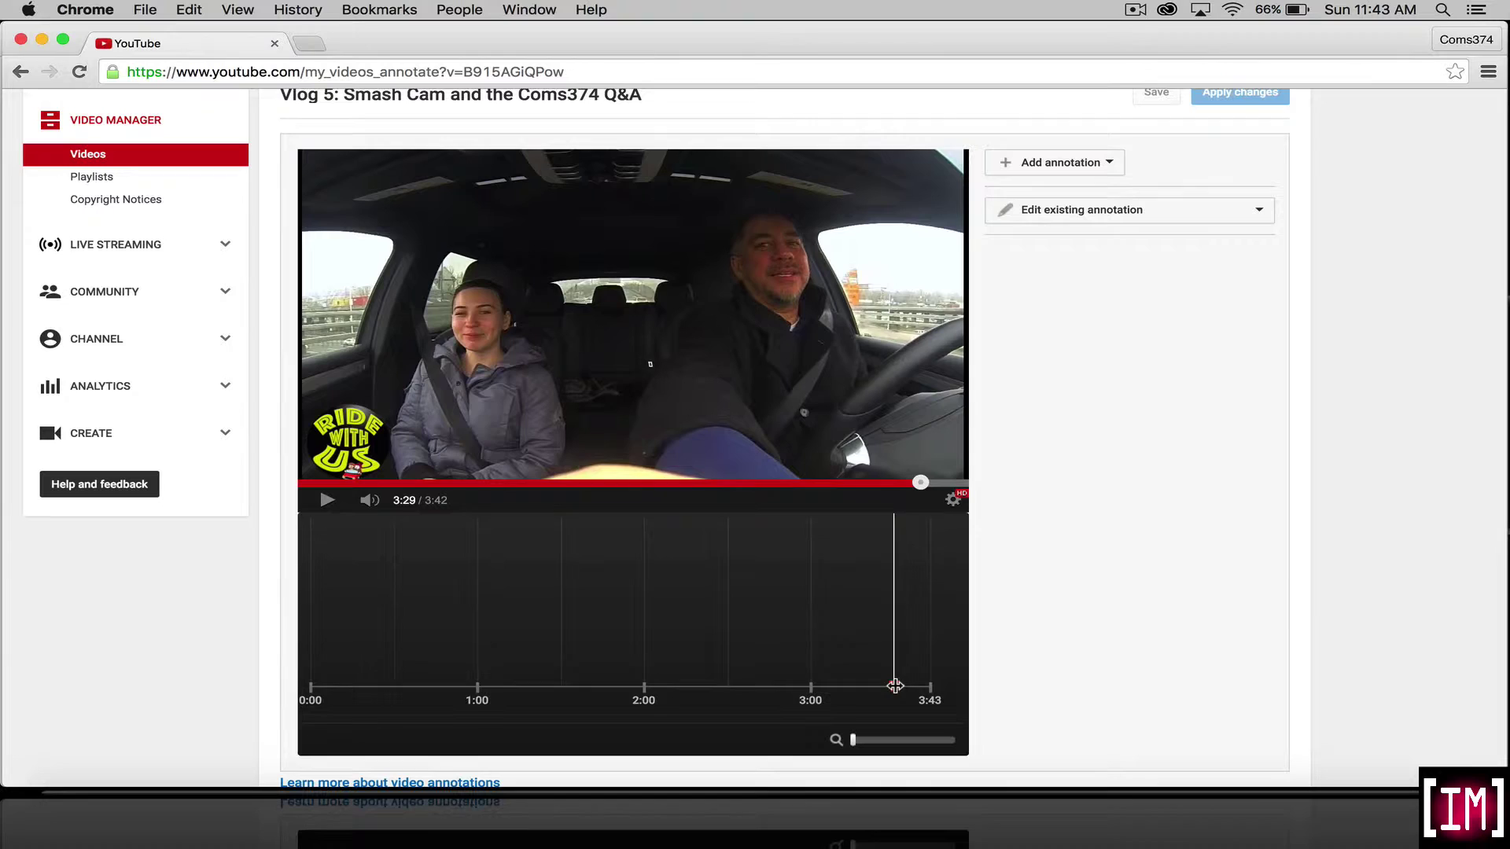
key("space")
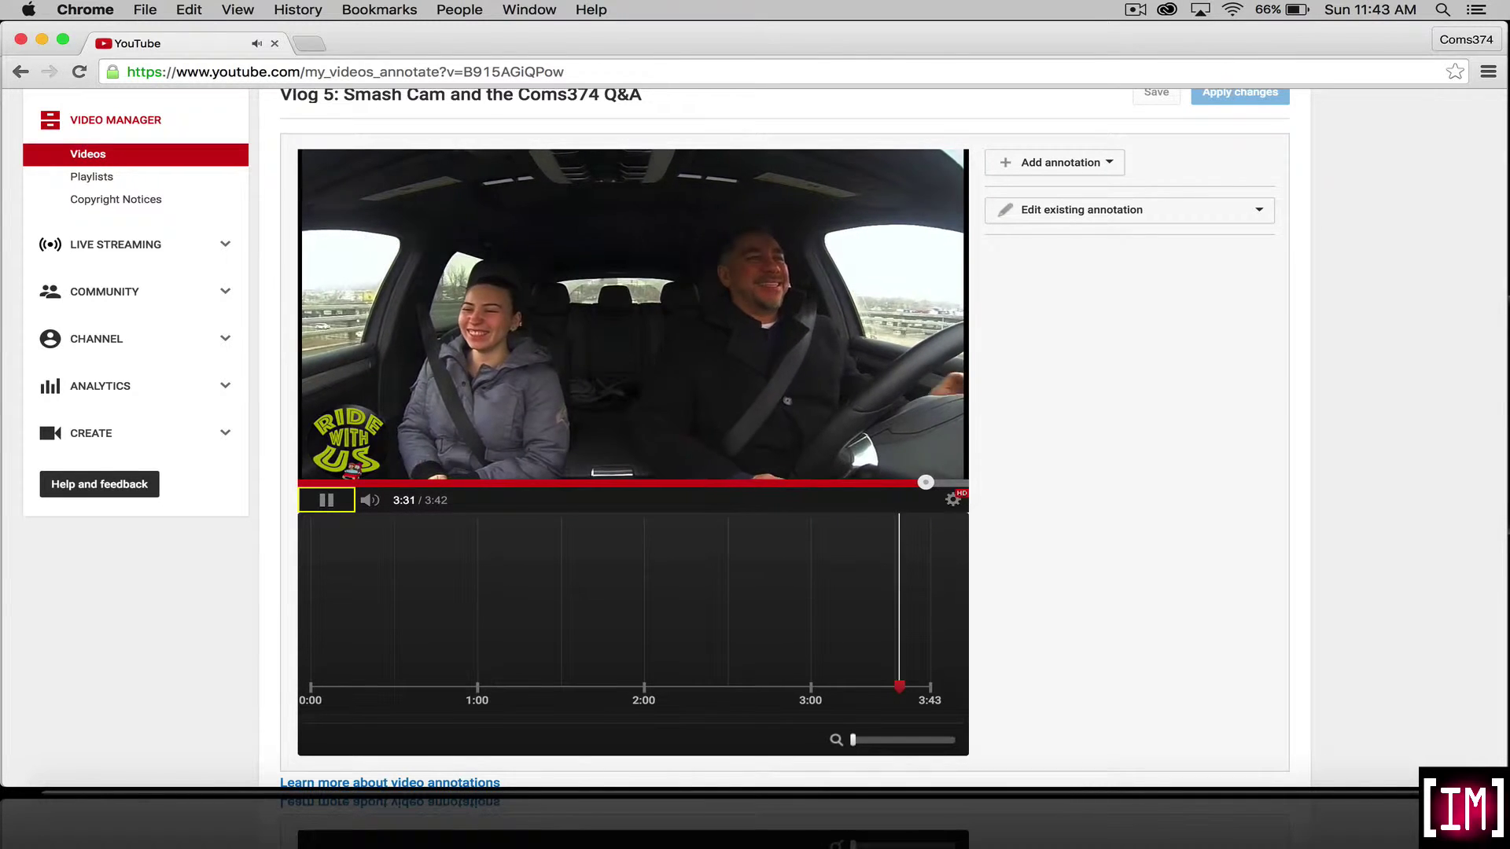
key("space")
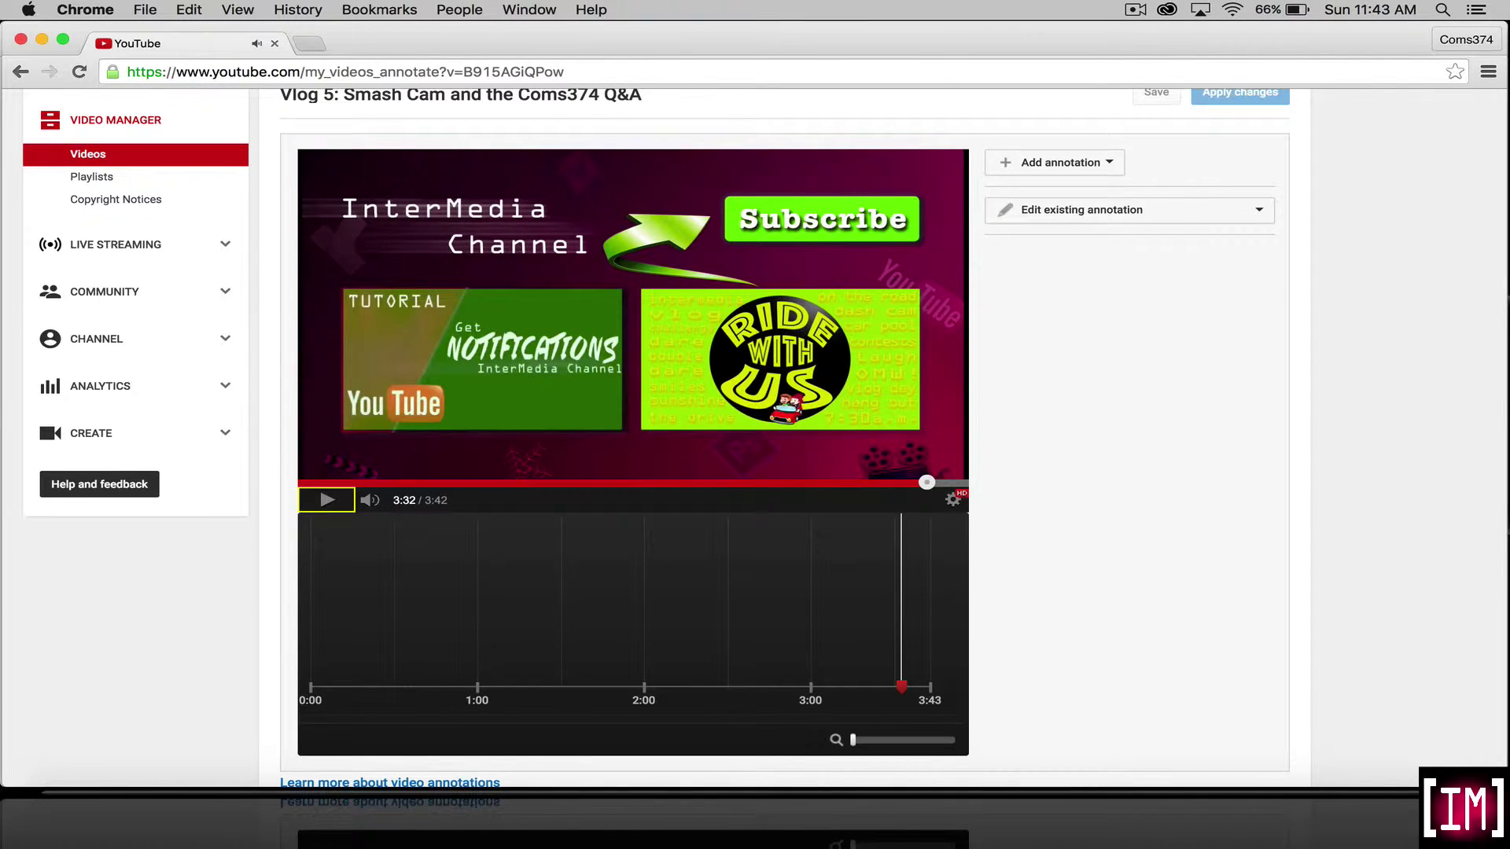
scroll(1120, 629, "up", 3)
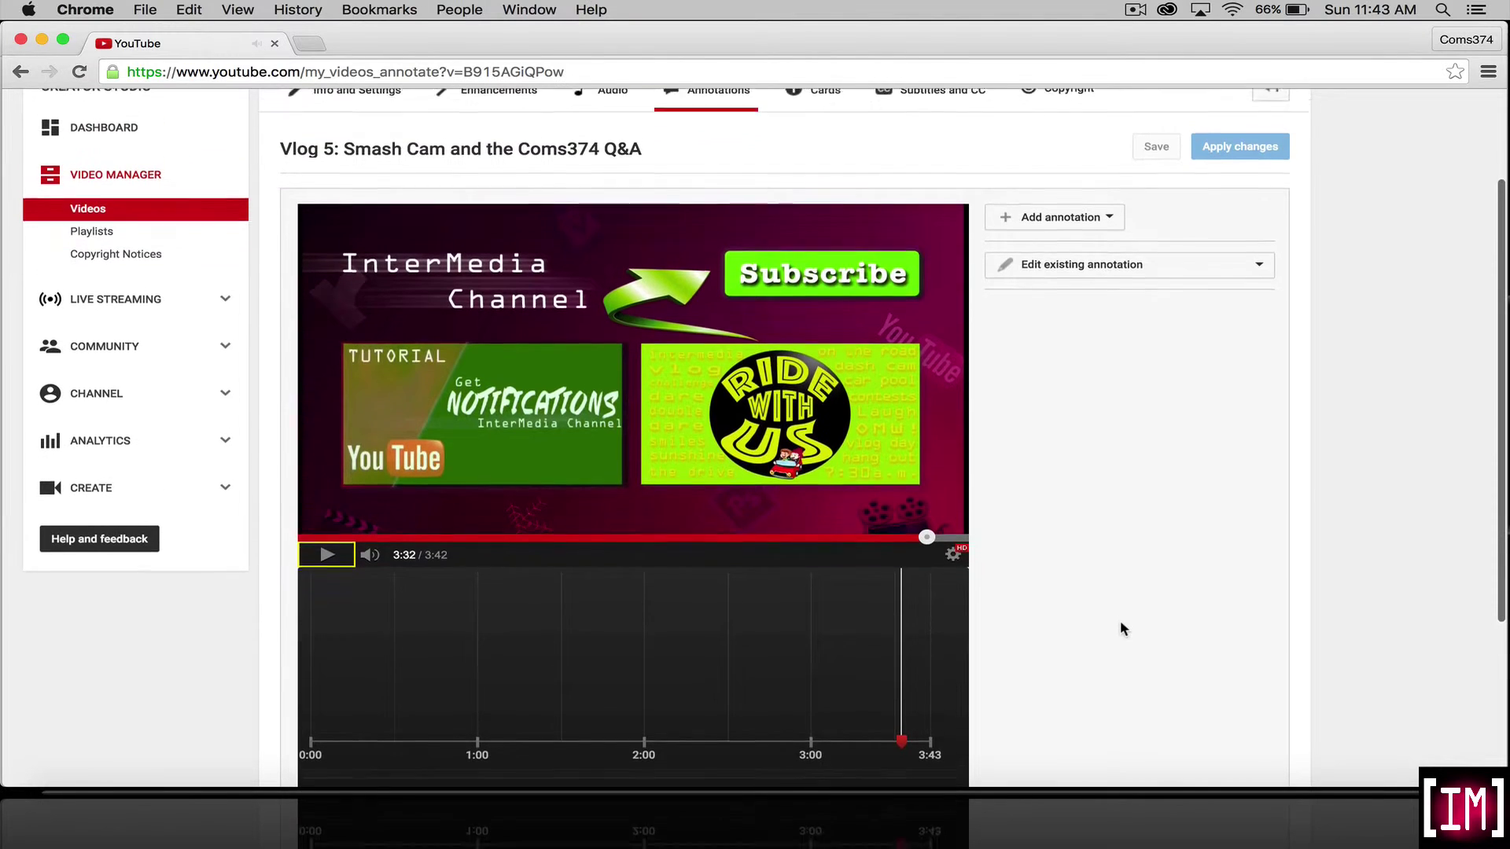
scroll(1132, 598, "up", 2)
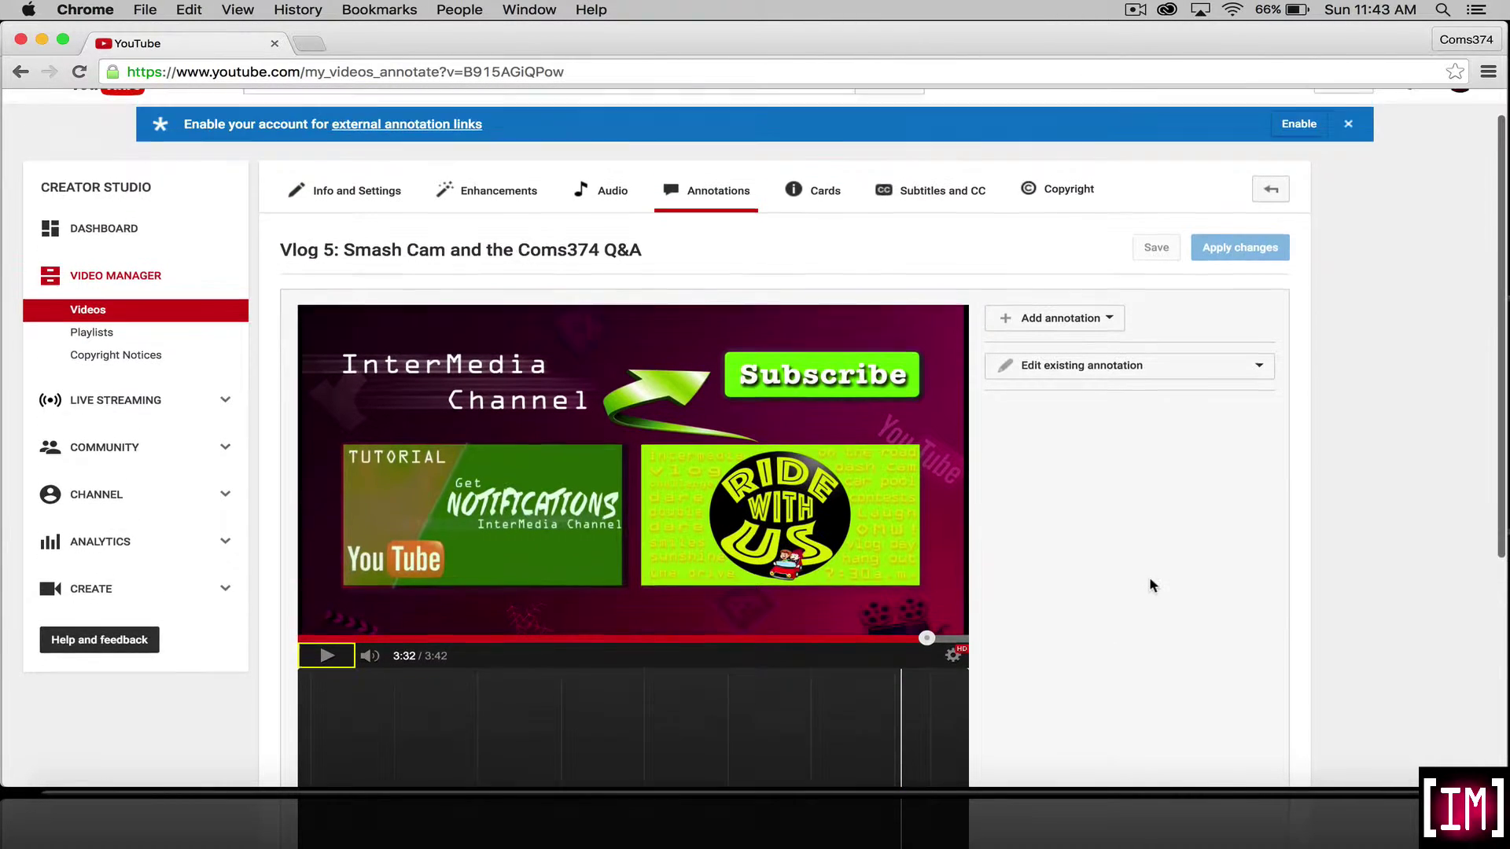
left_click(1346, 164)
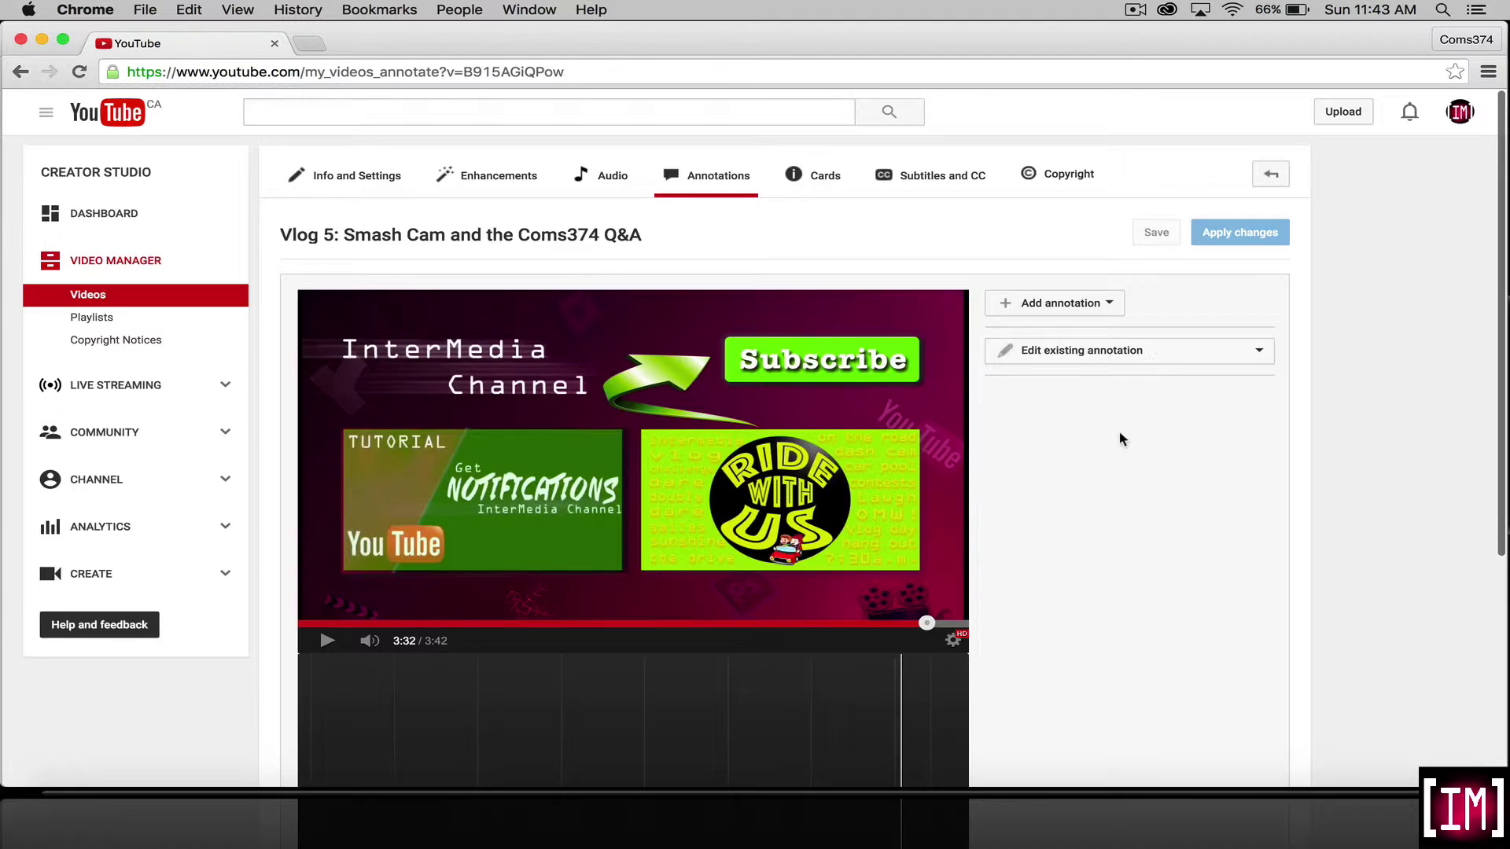
scroll(1119, 435, "down", 5)
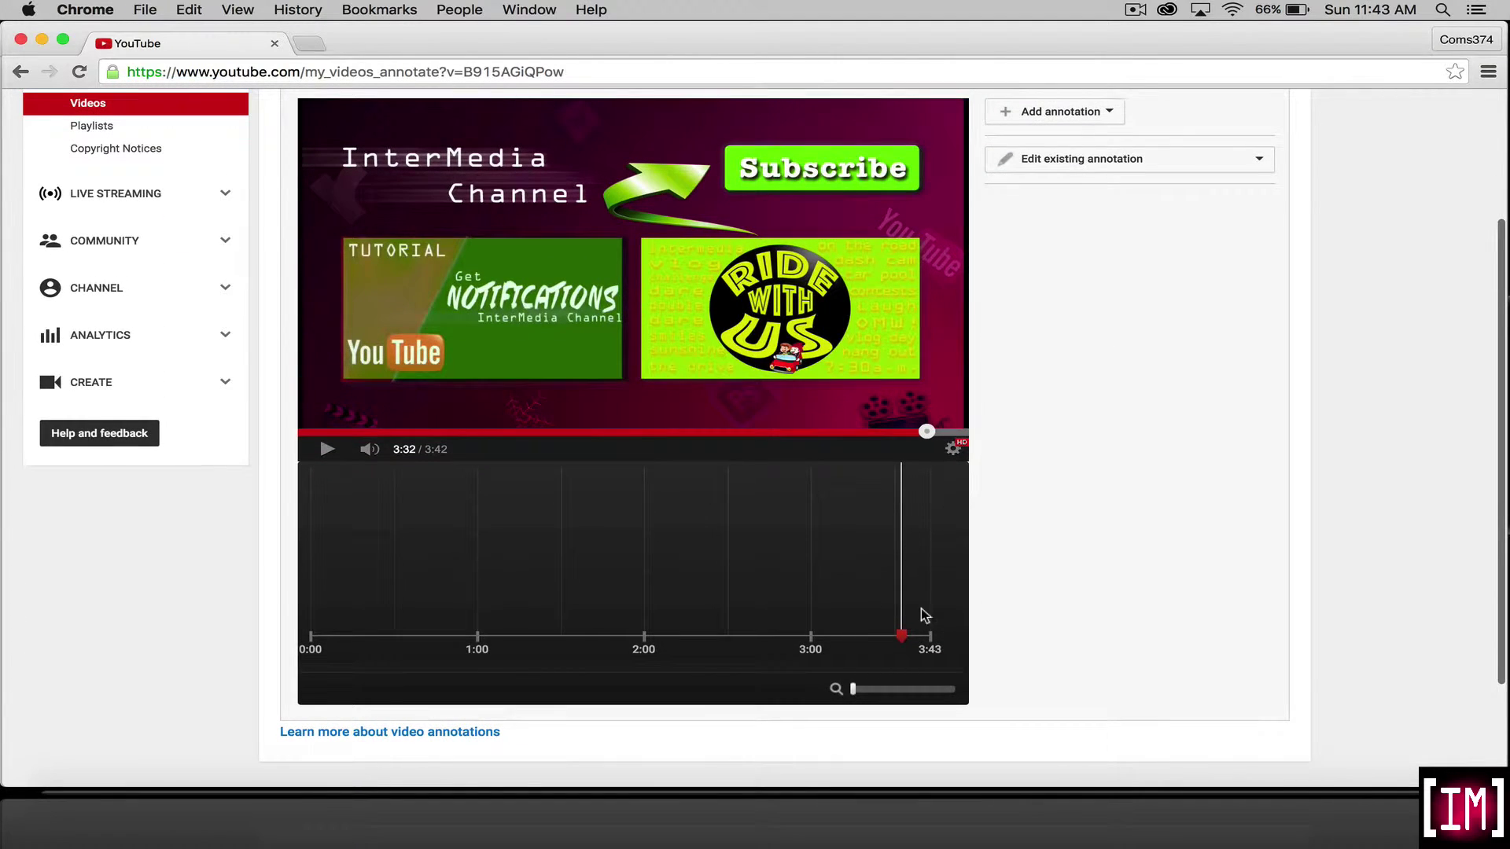
- Add a Spotlight annotation and resize it to fit snugly around the Subscribe graphic
left_click(1108, 130)
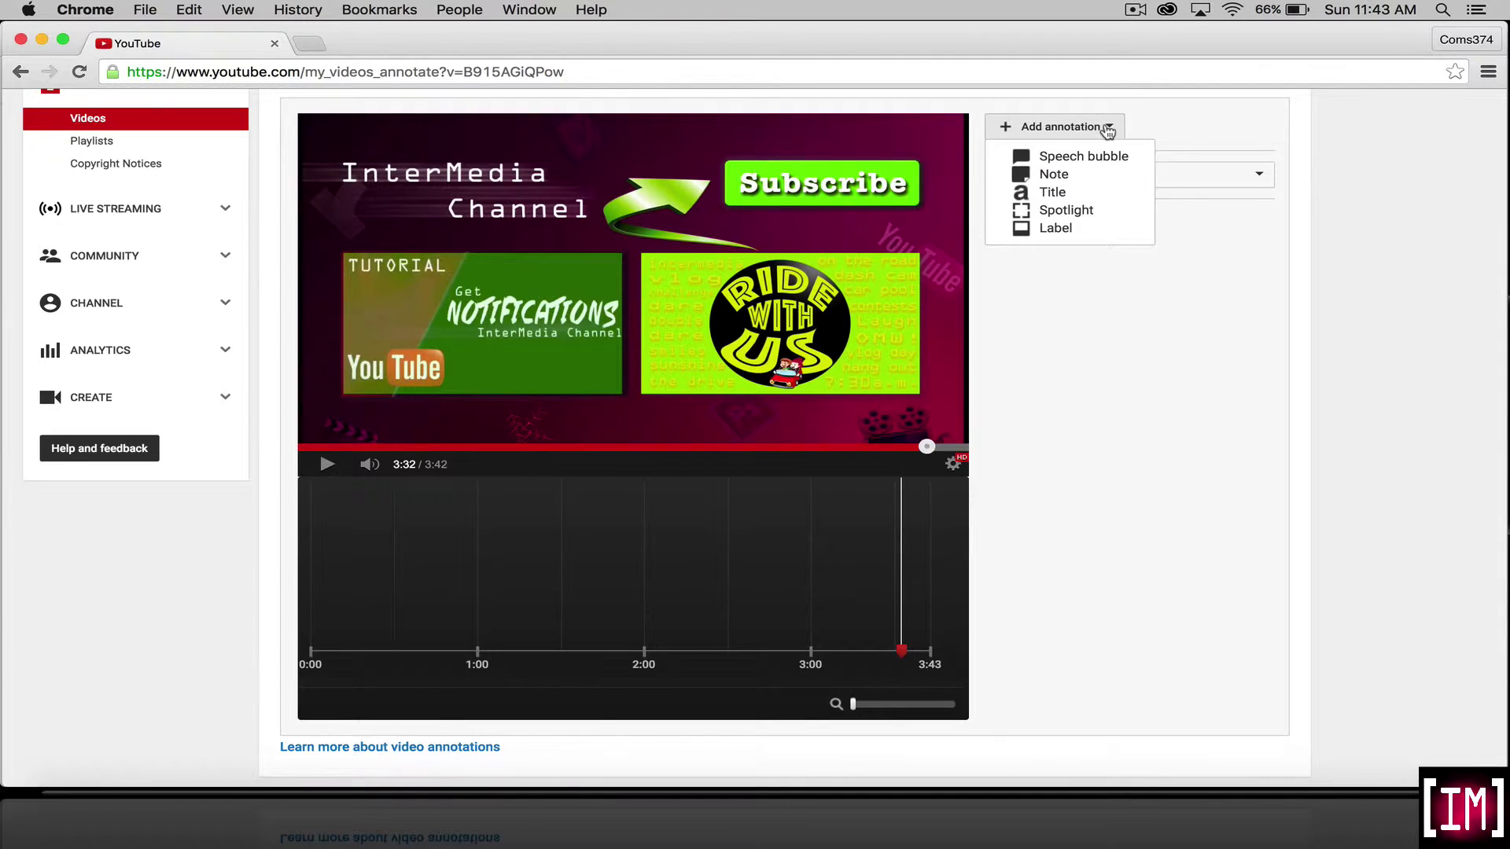
left_click(1079, 211)
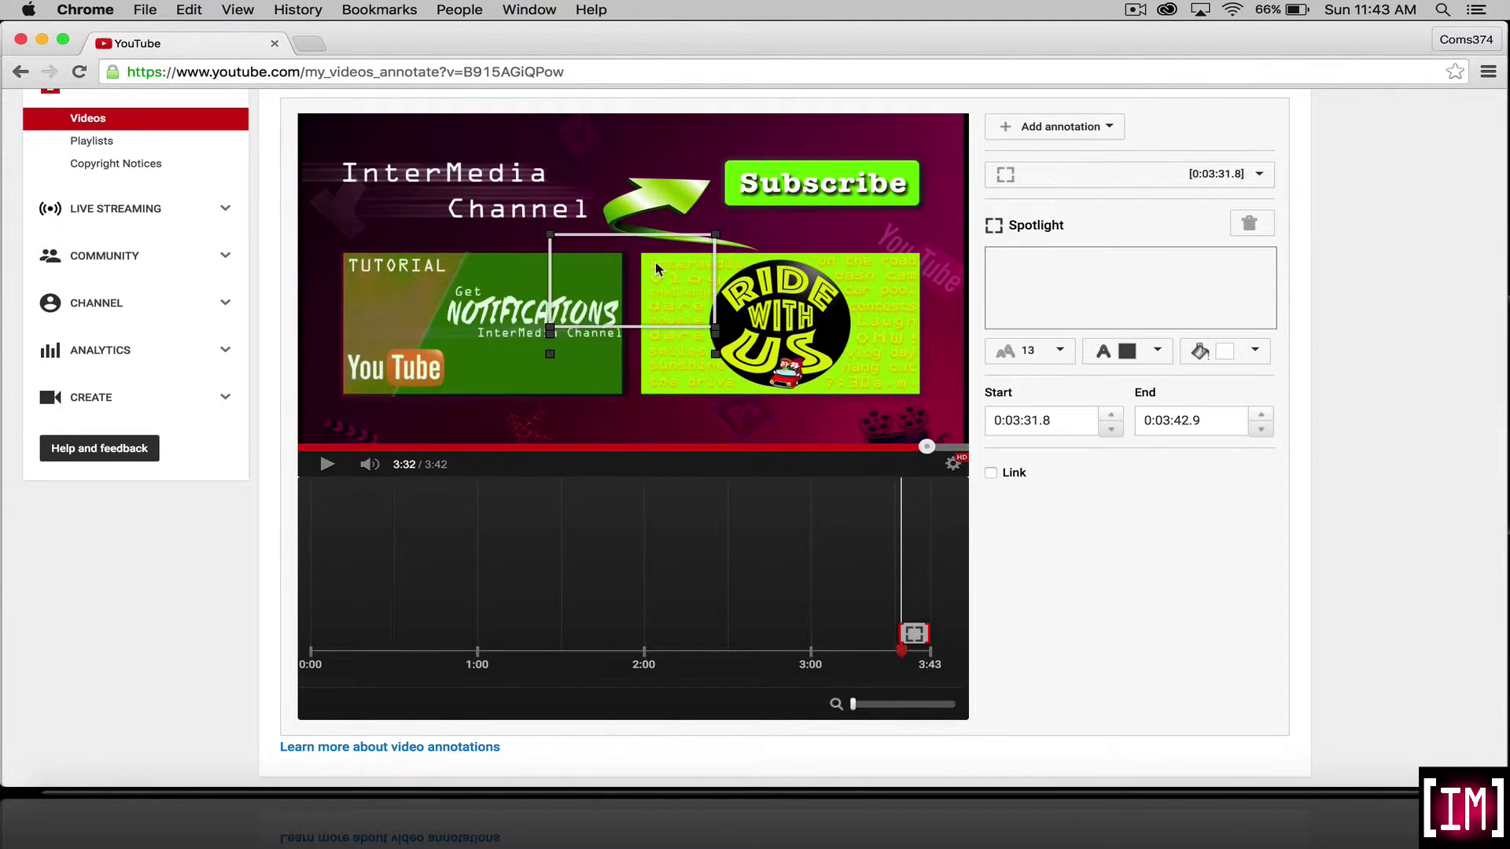
left_click_drag(651, 264, 746, 287)
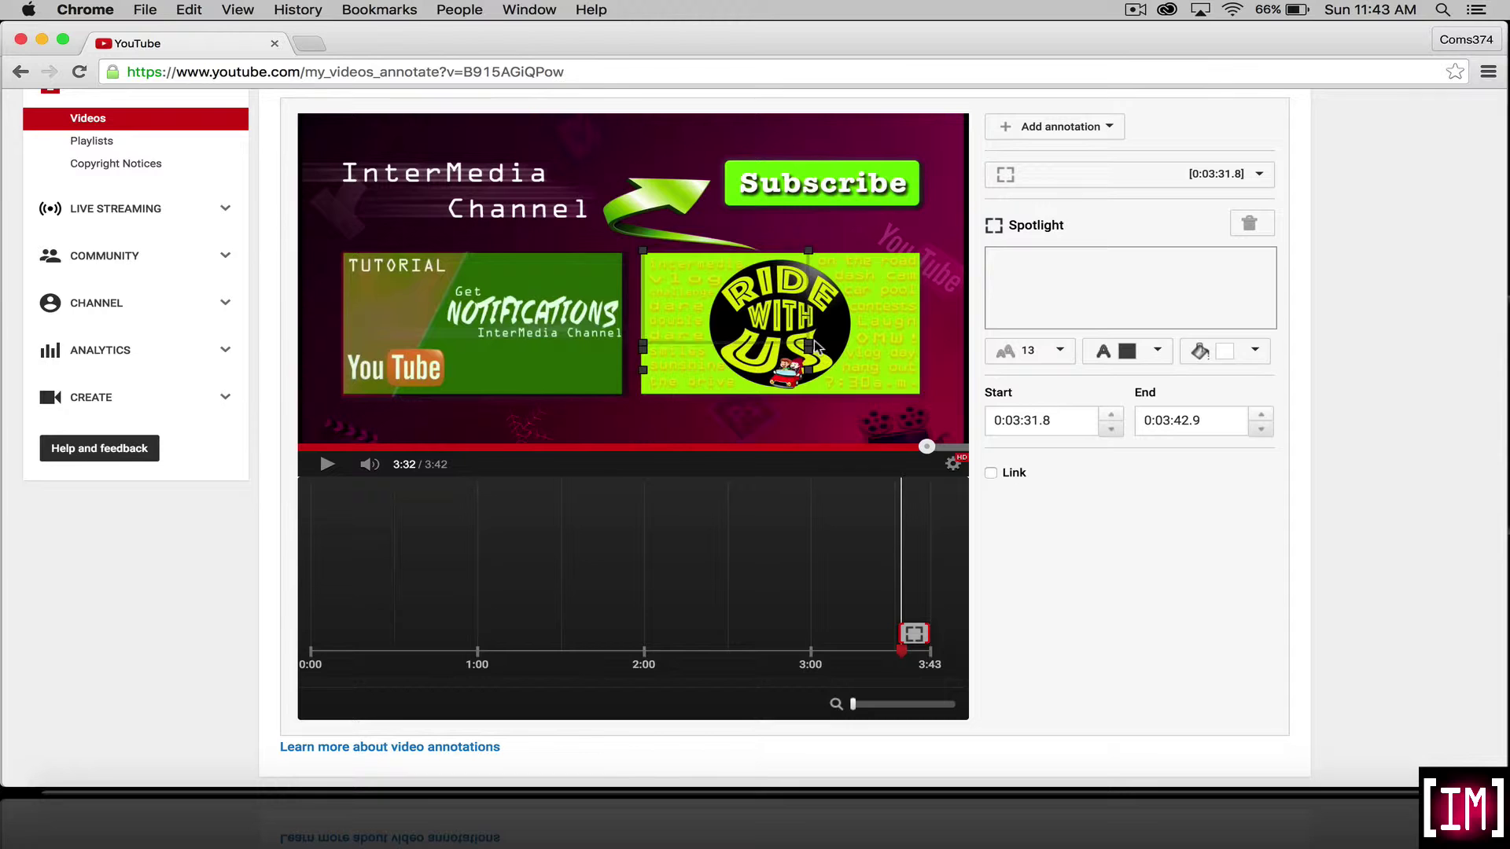
left_click_drag(758, 311, 833, 219)
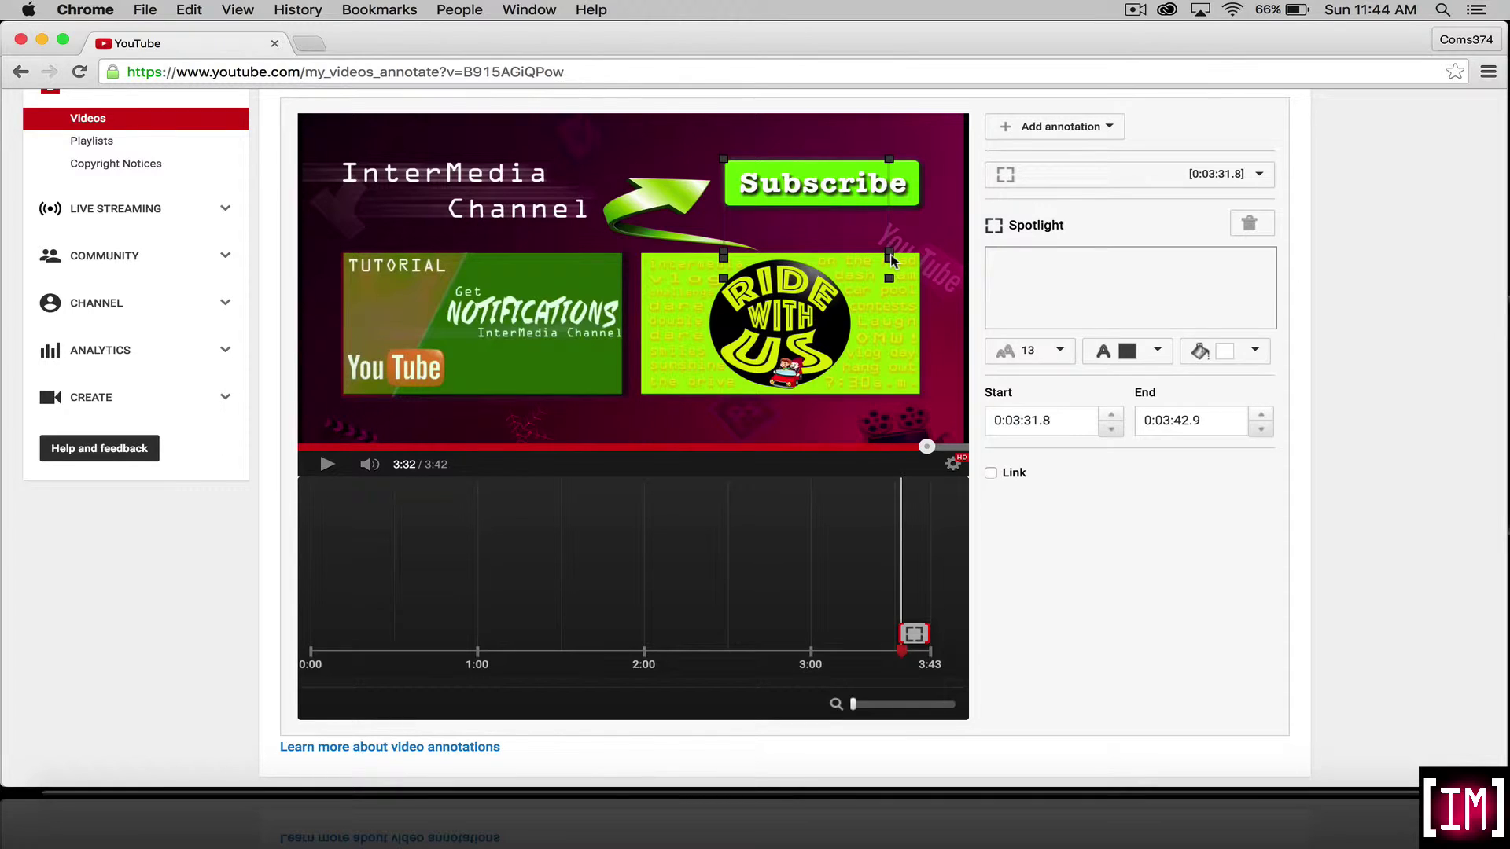
mouse_move(891, 256)
left_mouse_down()
mouse_move(908, 229)
mouse_move(888, 258)
mouse_move(900, 234)
mouse_move(875, 240)
left_mouse_up()
left_click_drag(720, 253, 722, 204)
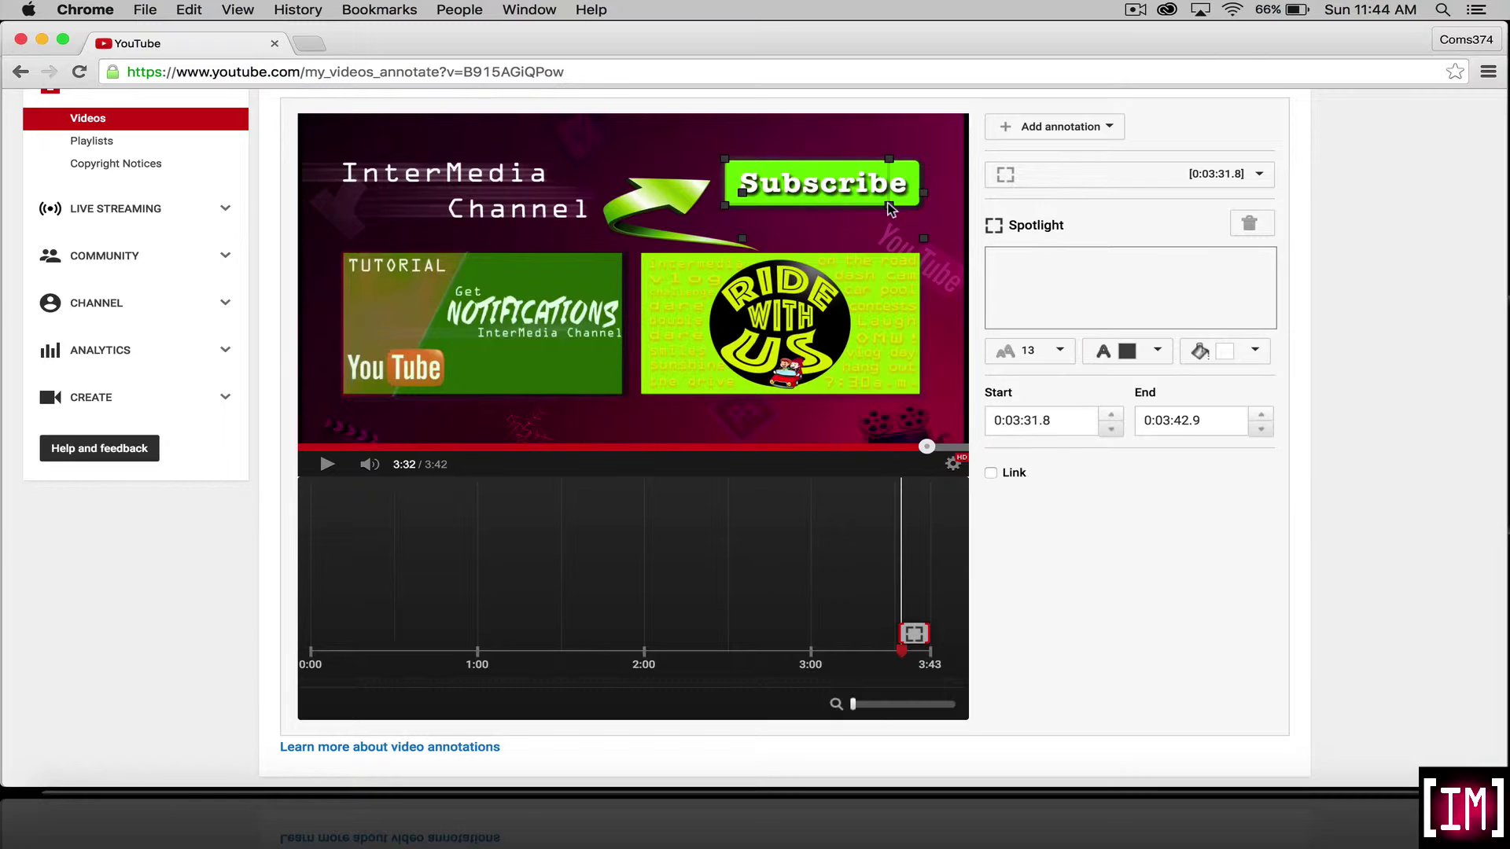
left_click_drag(891, 209, 849, 211)
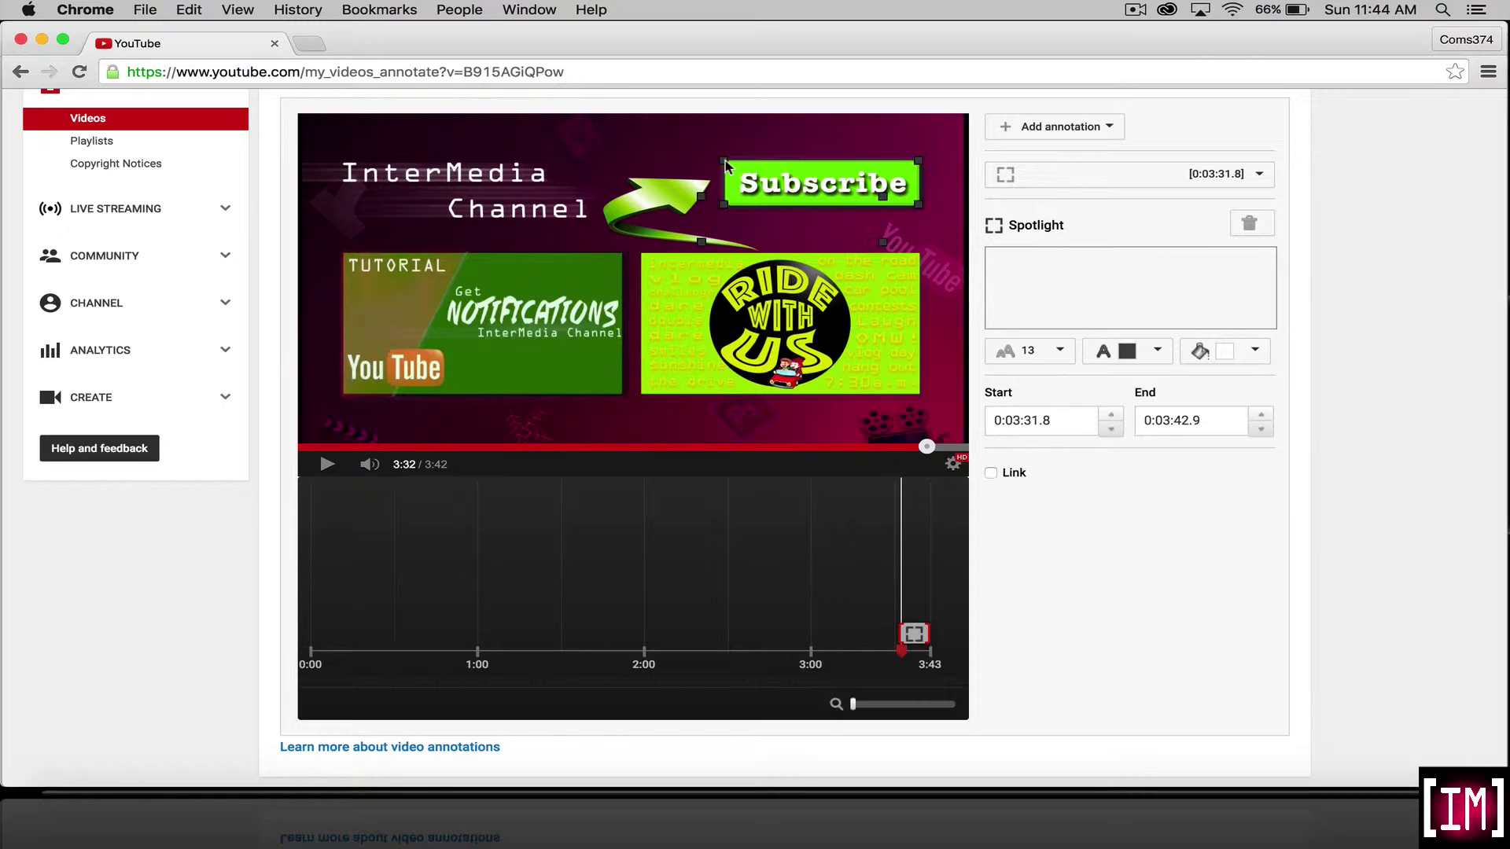
left_click(725, 163)
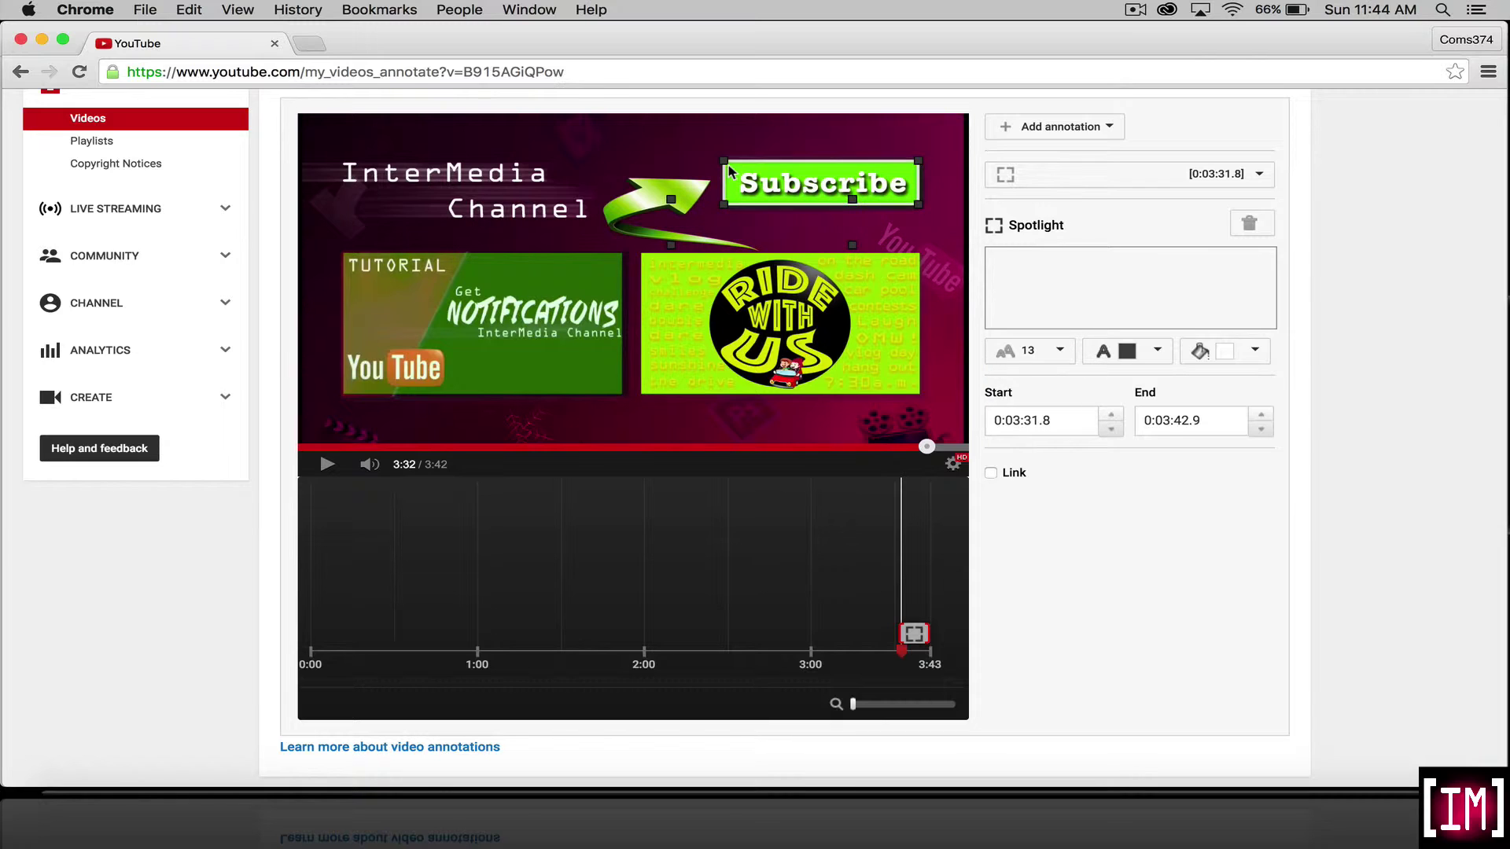
- Make the spotlight a Subscribe link to the pasted channel address, opening in the same window
left_click(991, 474)
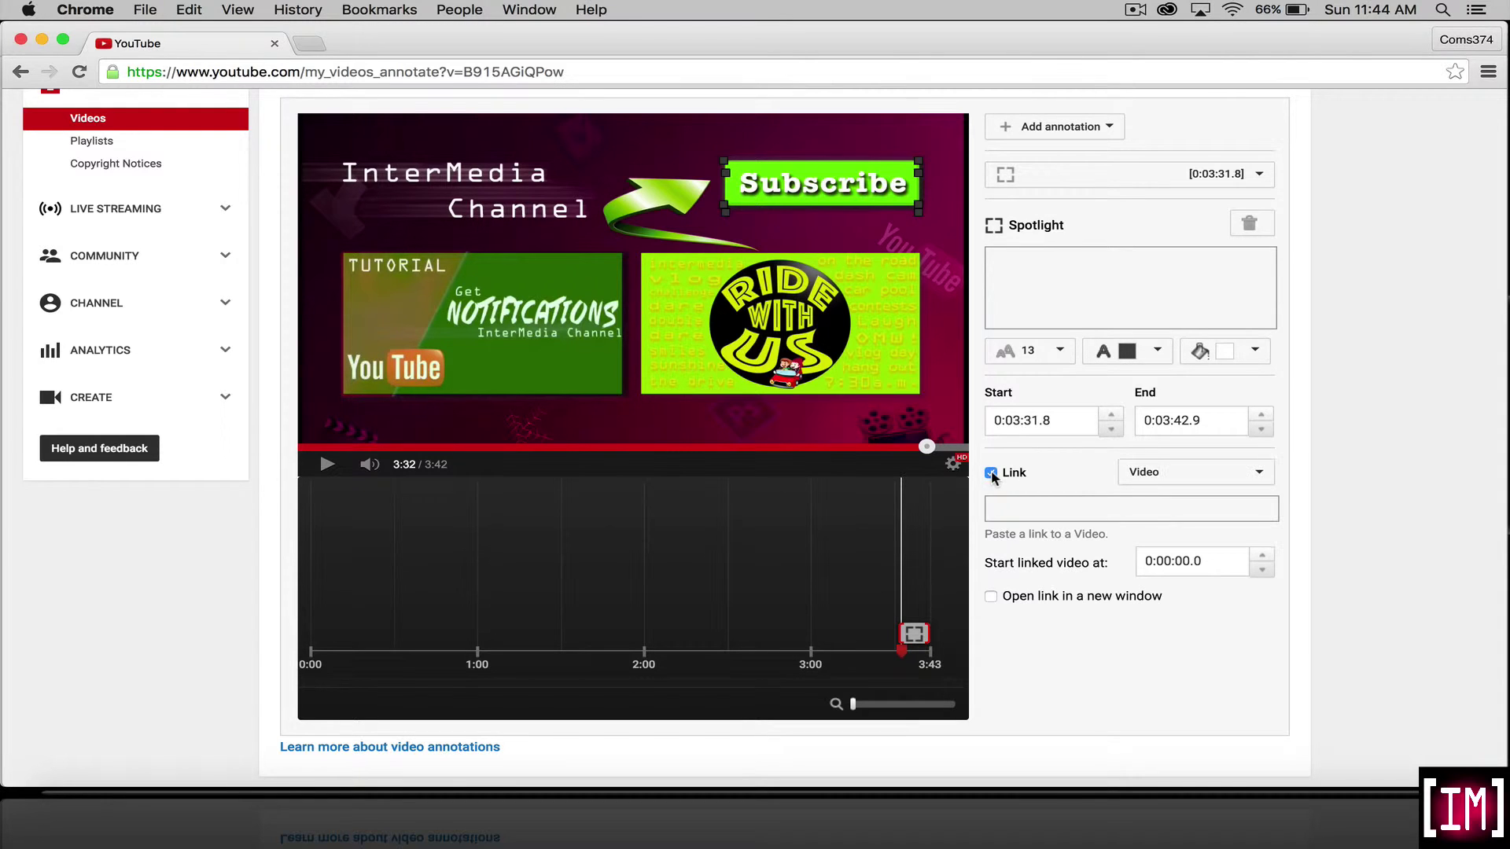
left_click(1259, 475)
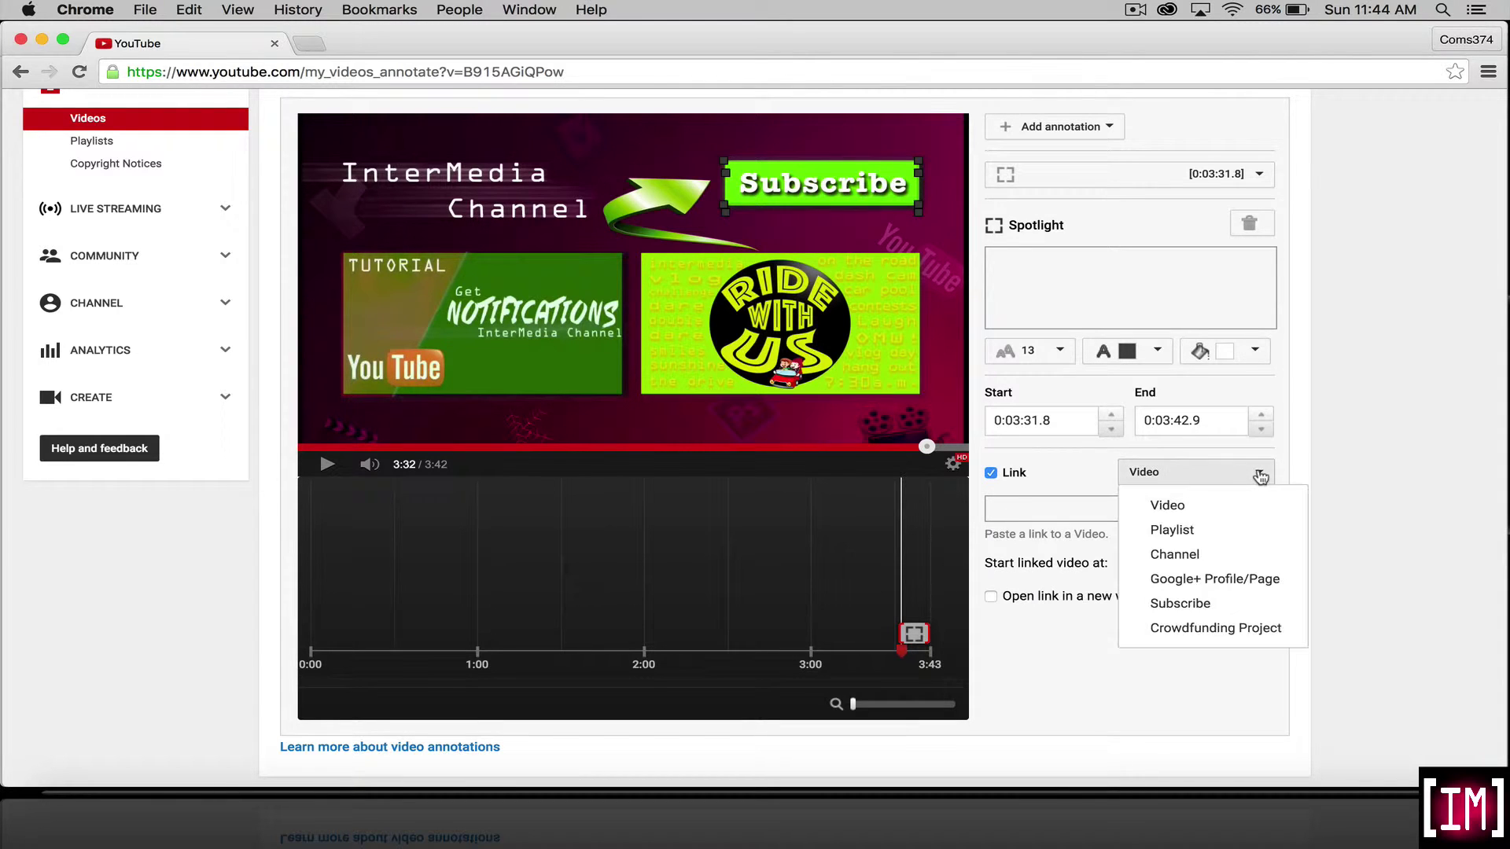
left_click(1180, 605)
left_click(1059, 519)
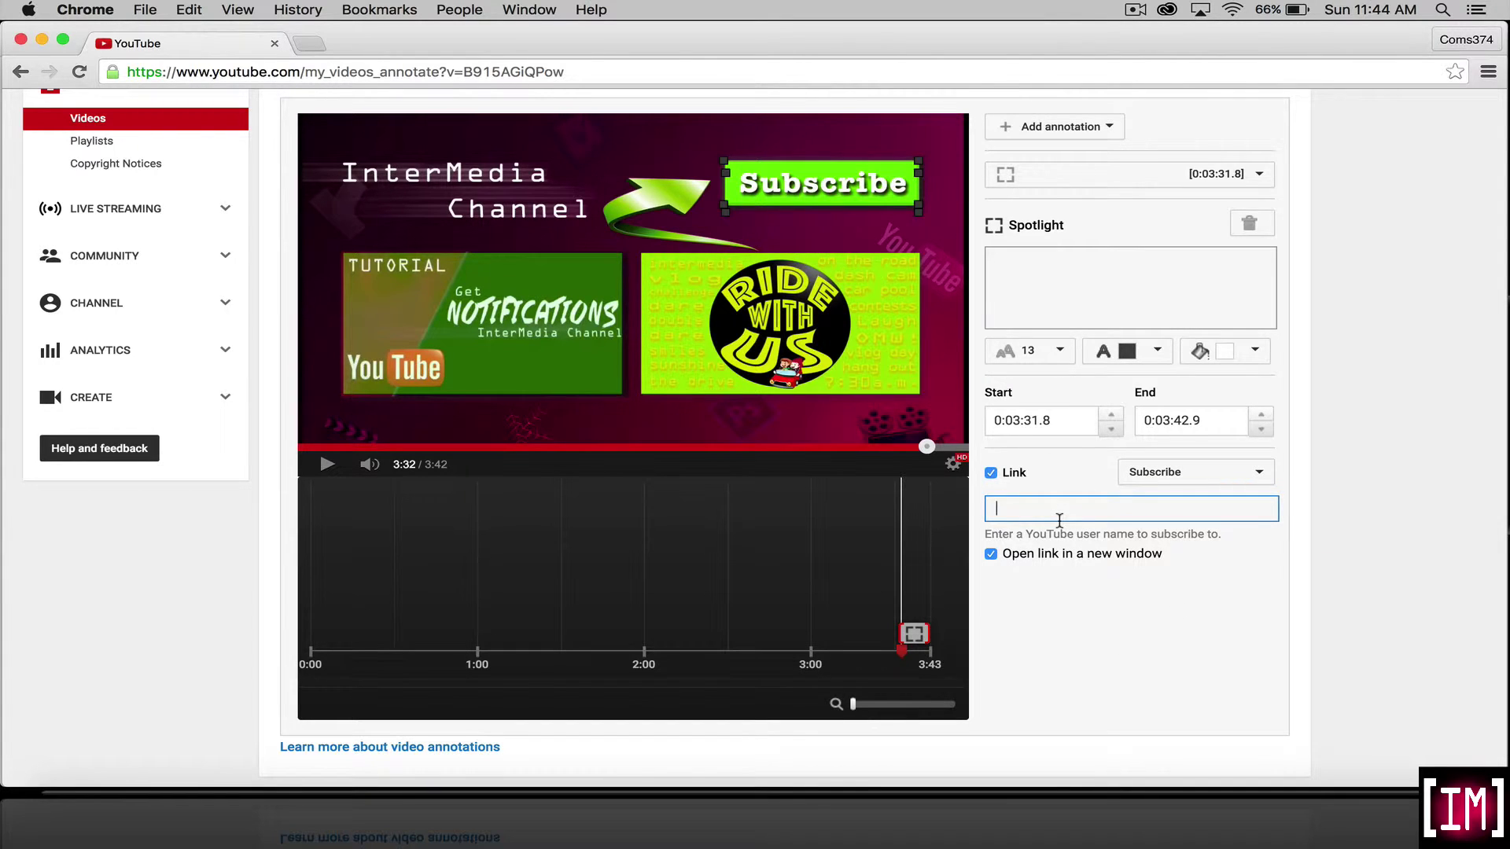
type("https://www.youtube.com/channel/UCrwblVhrkPL-q0PUnYDv0aw")
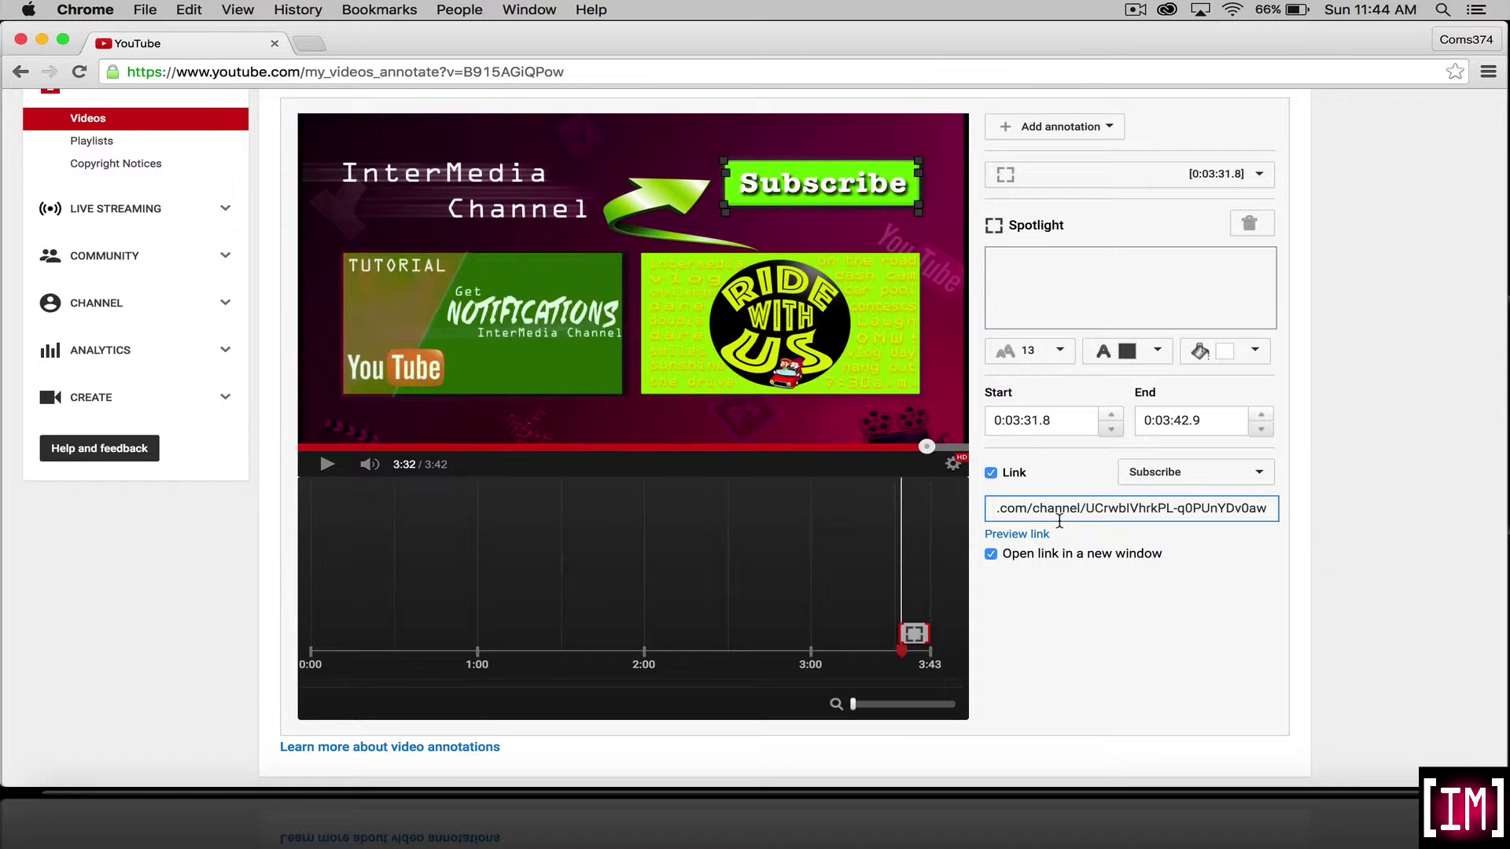
left_click(991, 556)
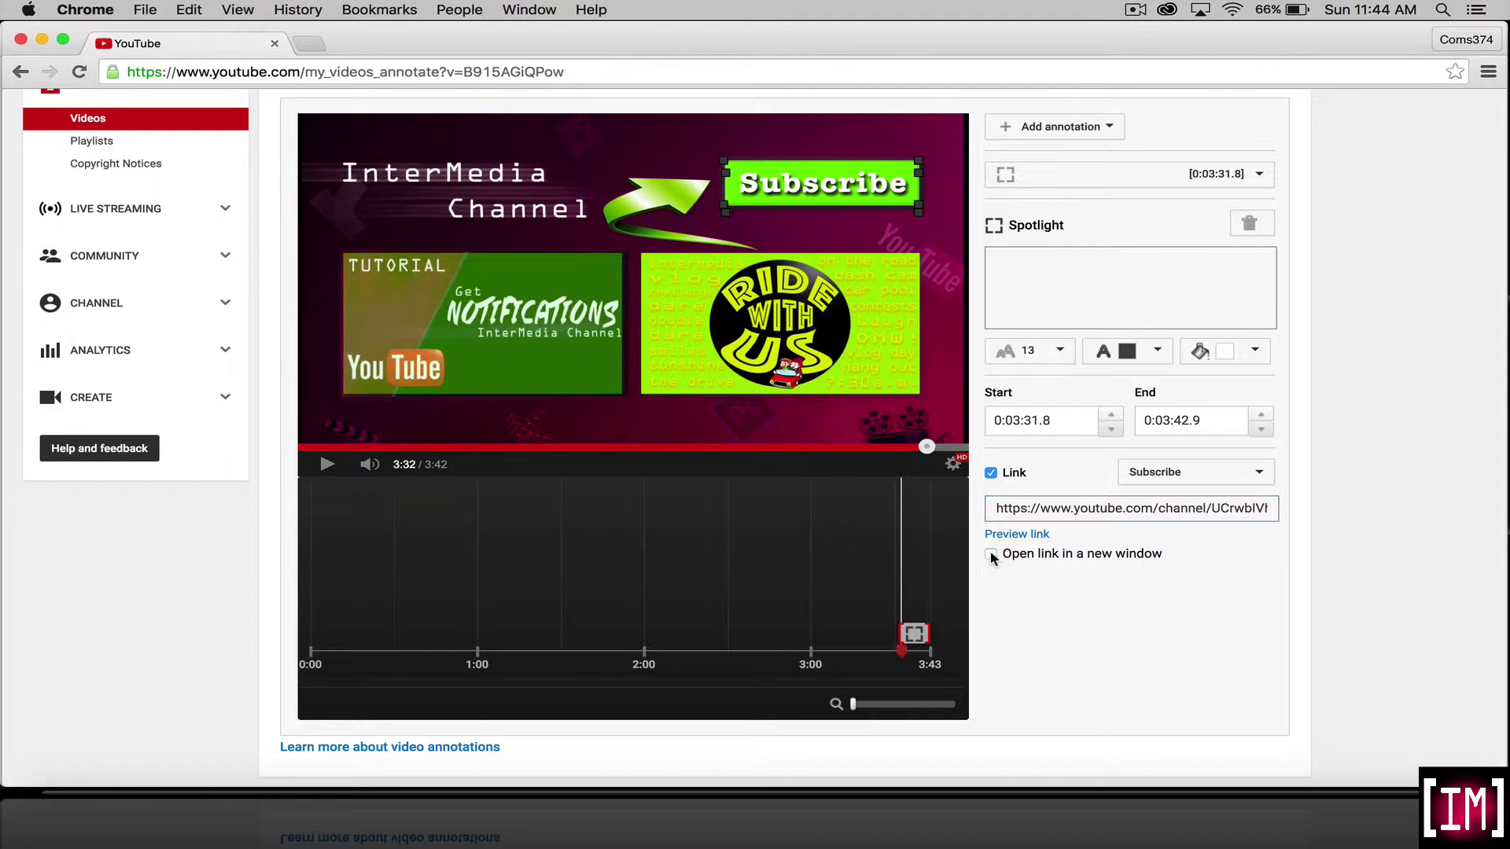
- Save the annotation edits and apply the changes to Vlog 5
scroll(1148, 600, "up", 3)
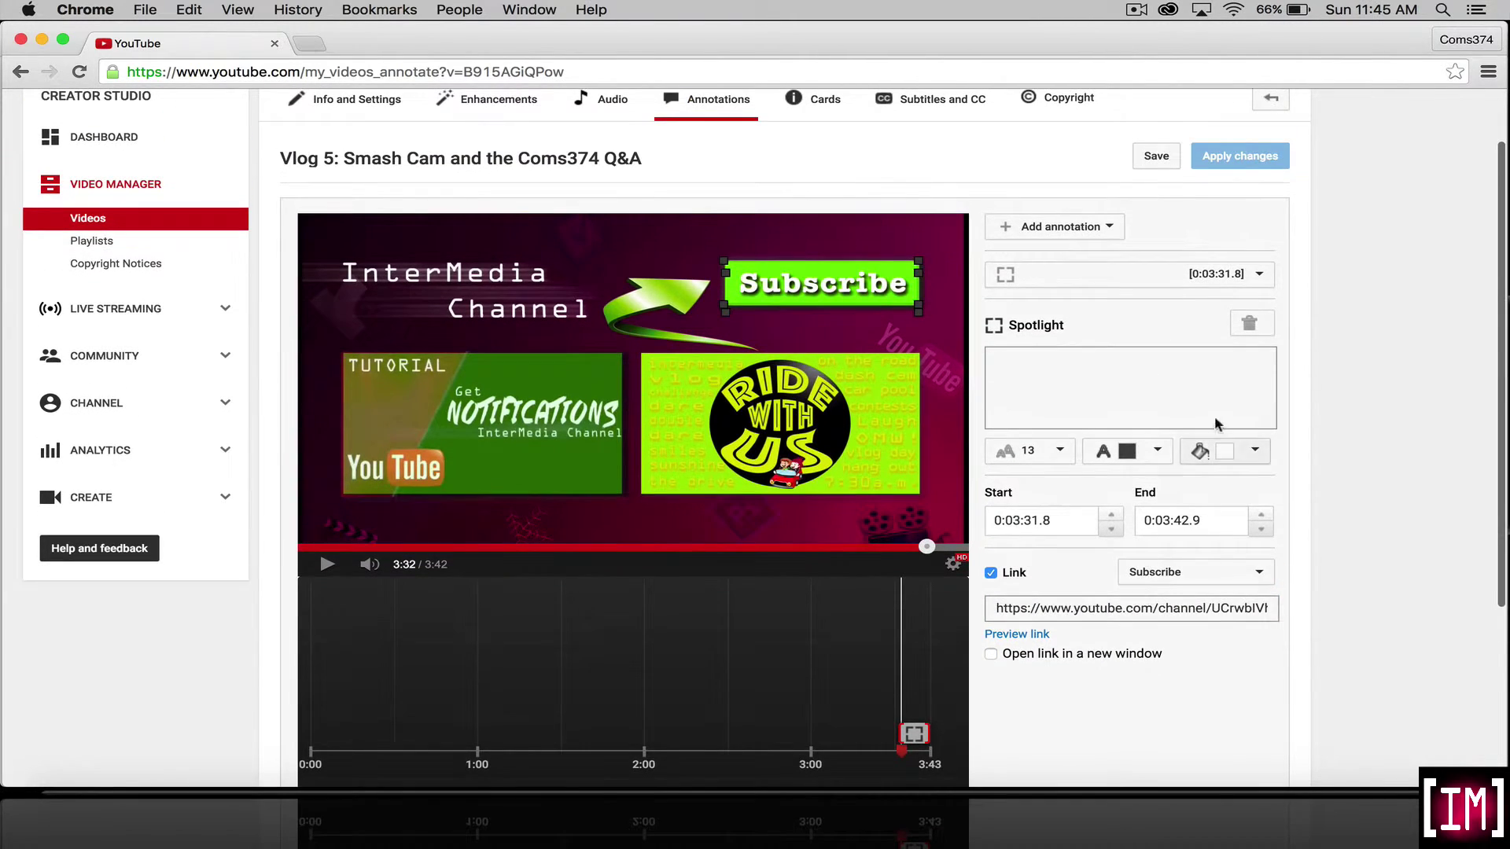
left_click(1156, 155)
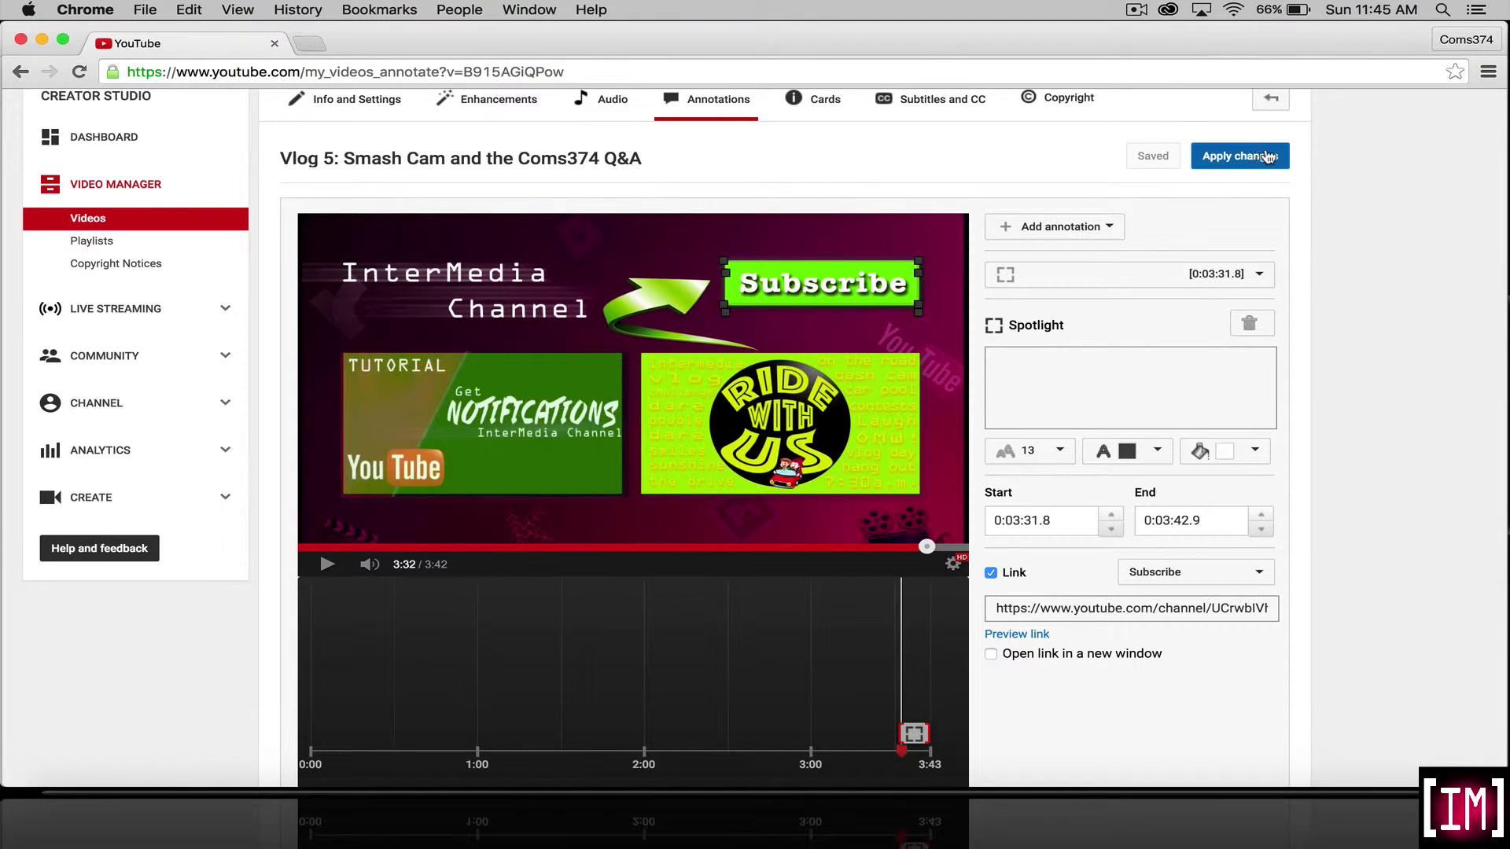
left_click(1249, 163)
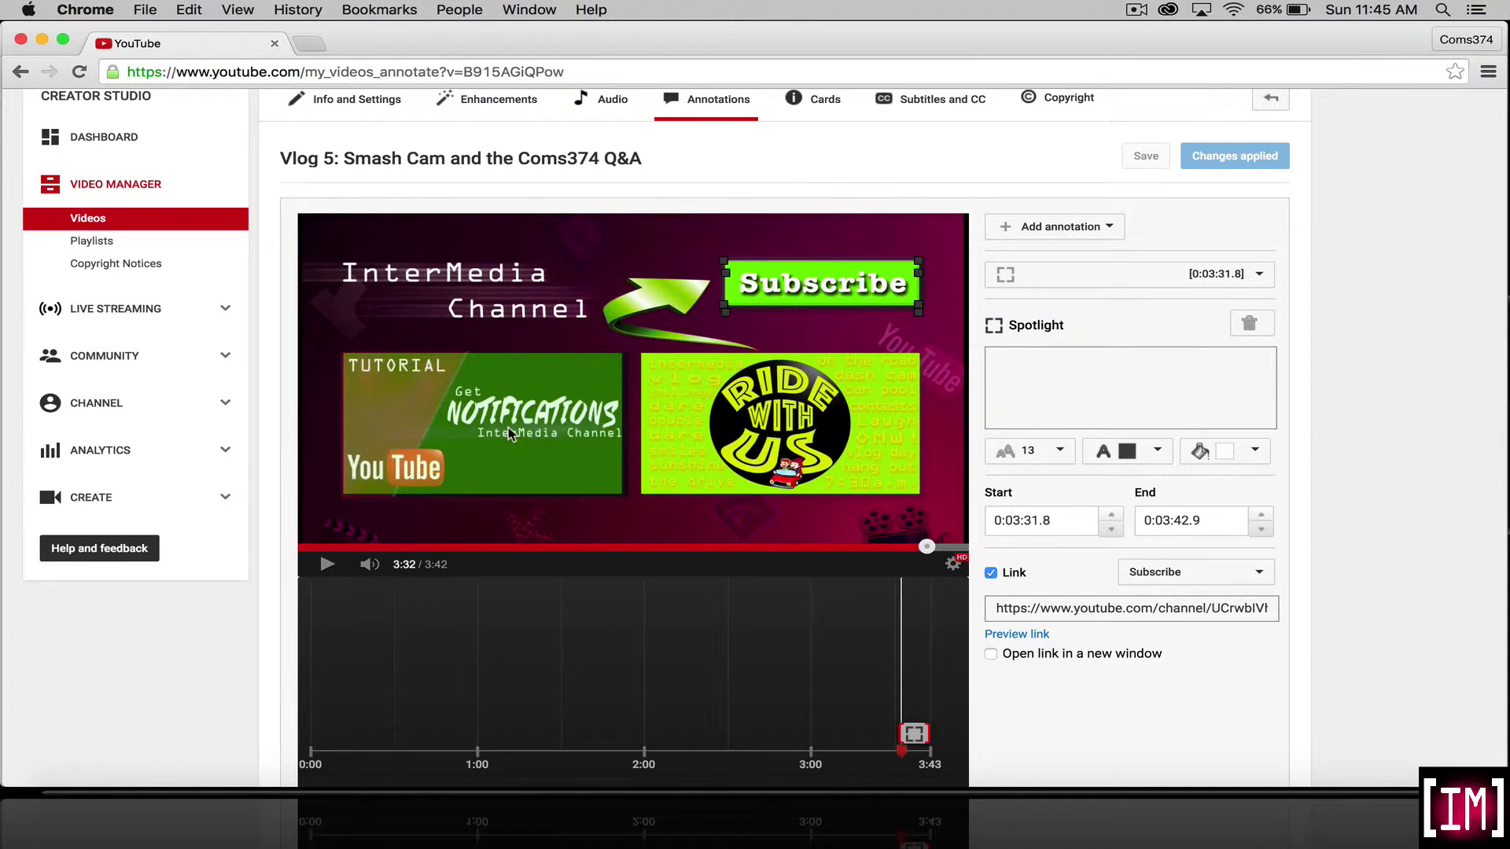
key("super+Tab")
key("super+Tab")
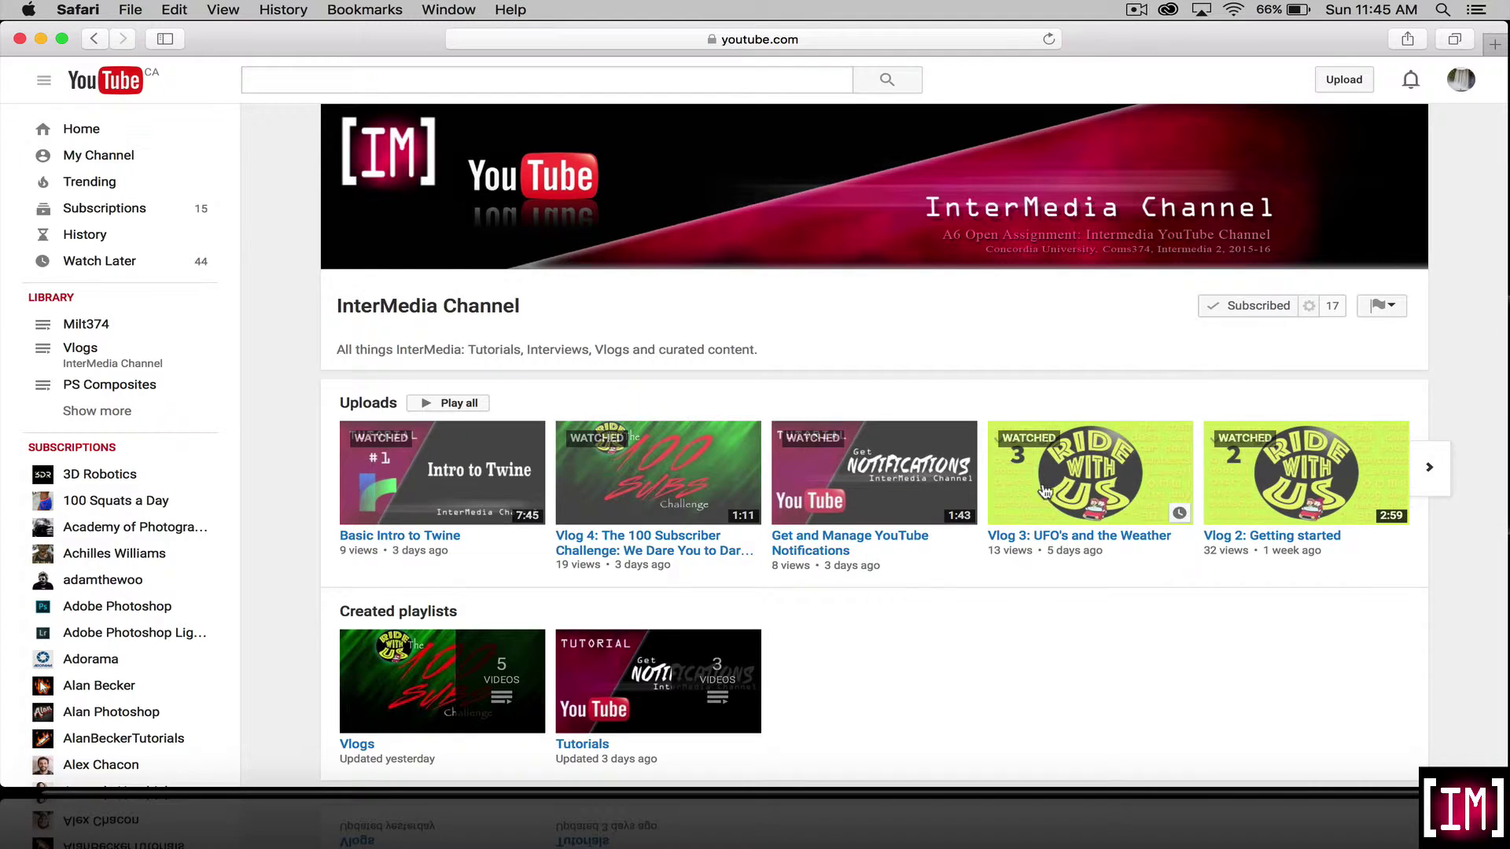
- Open the Vlogs playlist from the channel page and select its full web address
mouse_move(475, 665)
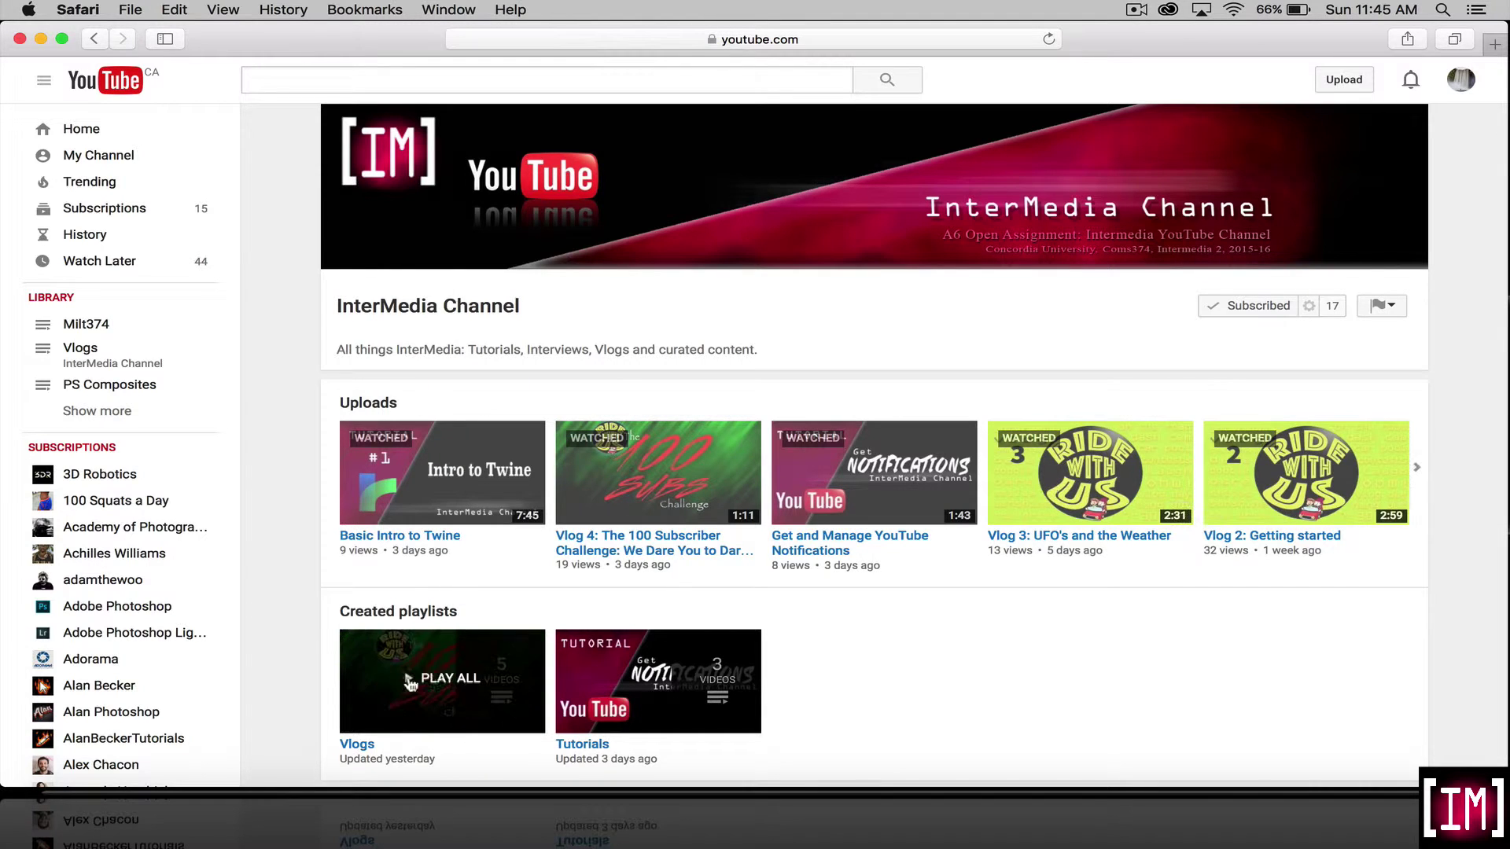
left_click(514, 683)
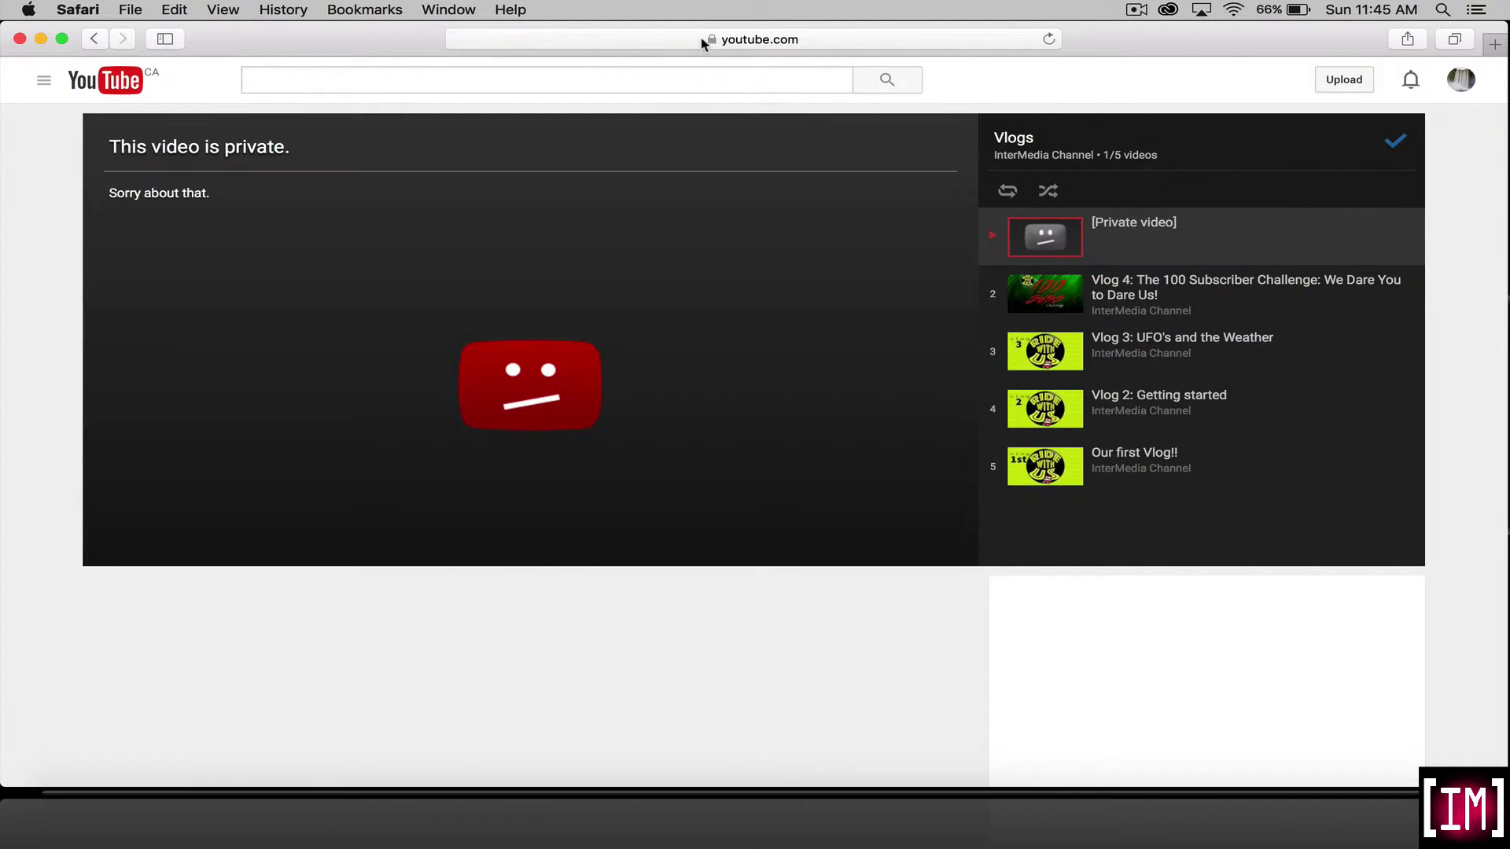
left_click(692, 39)
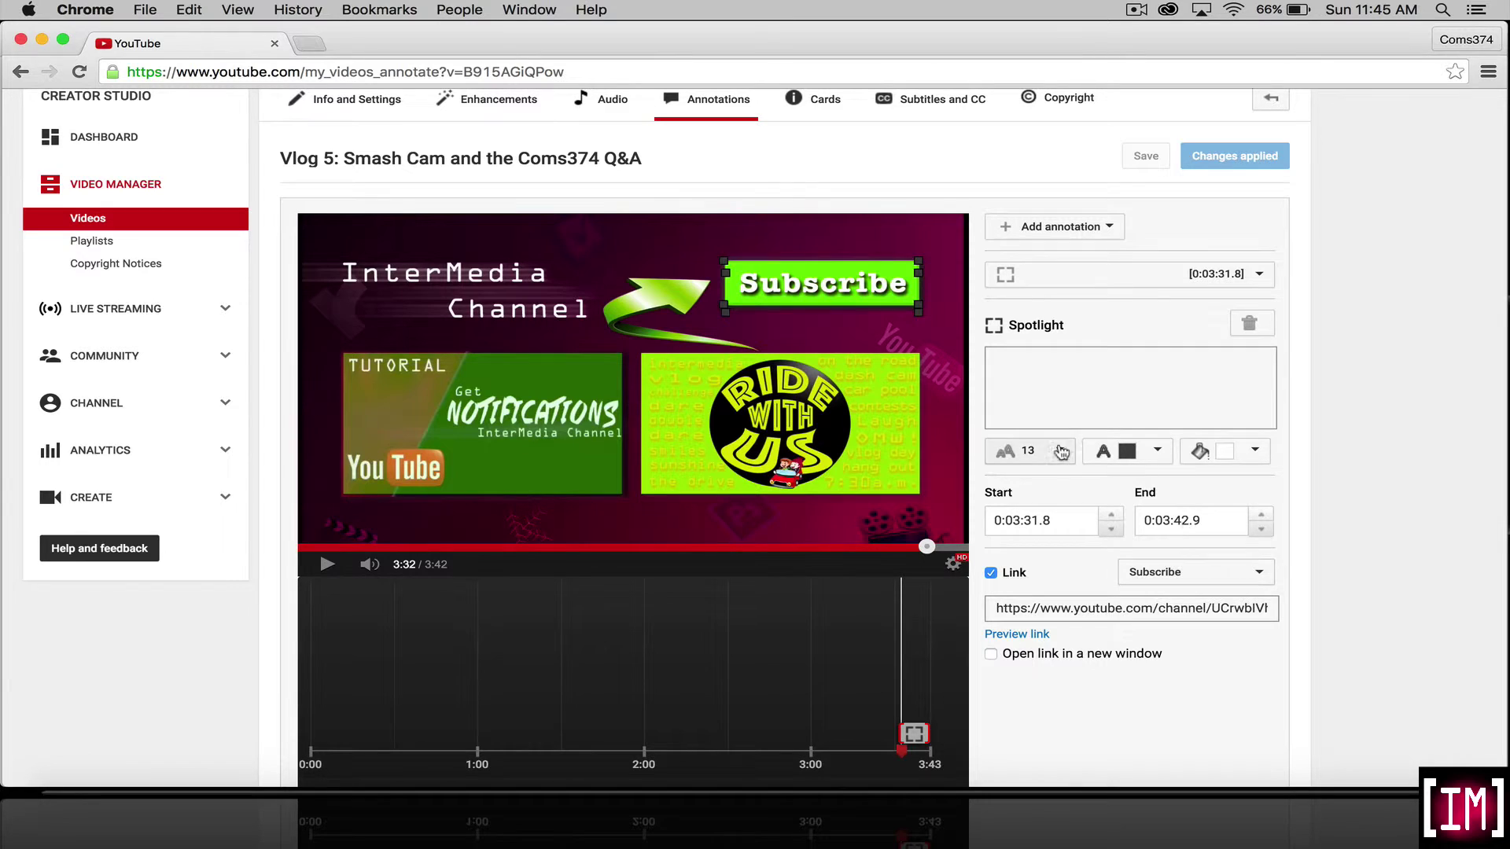
- Add a second Spotlight and size it to cover the whole Ride With Us thumbnail
left_click(1124, 230)
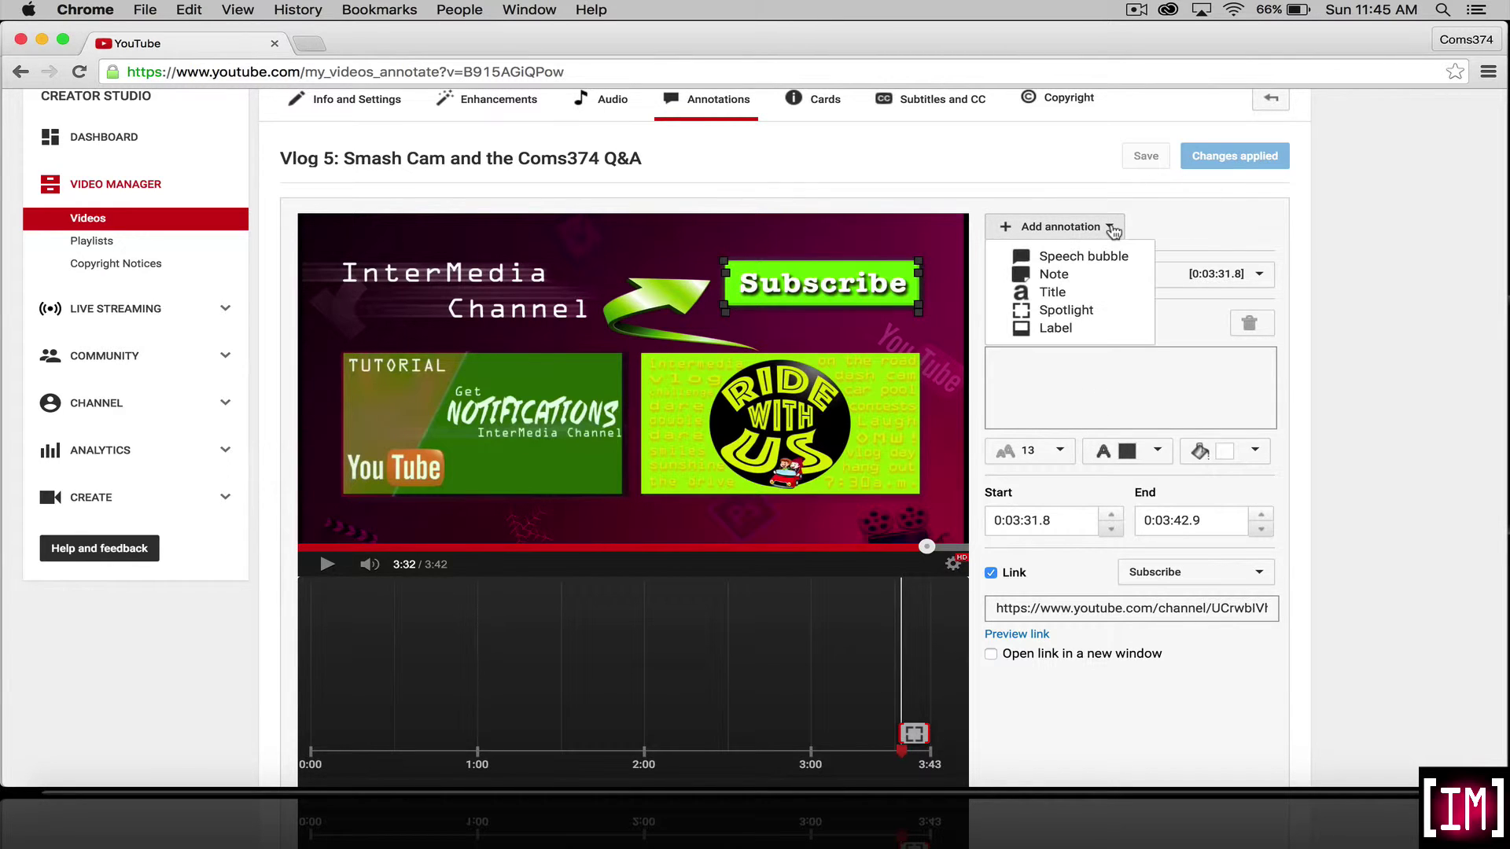
left_click(1082, 313)
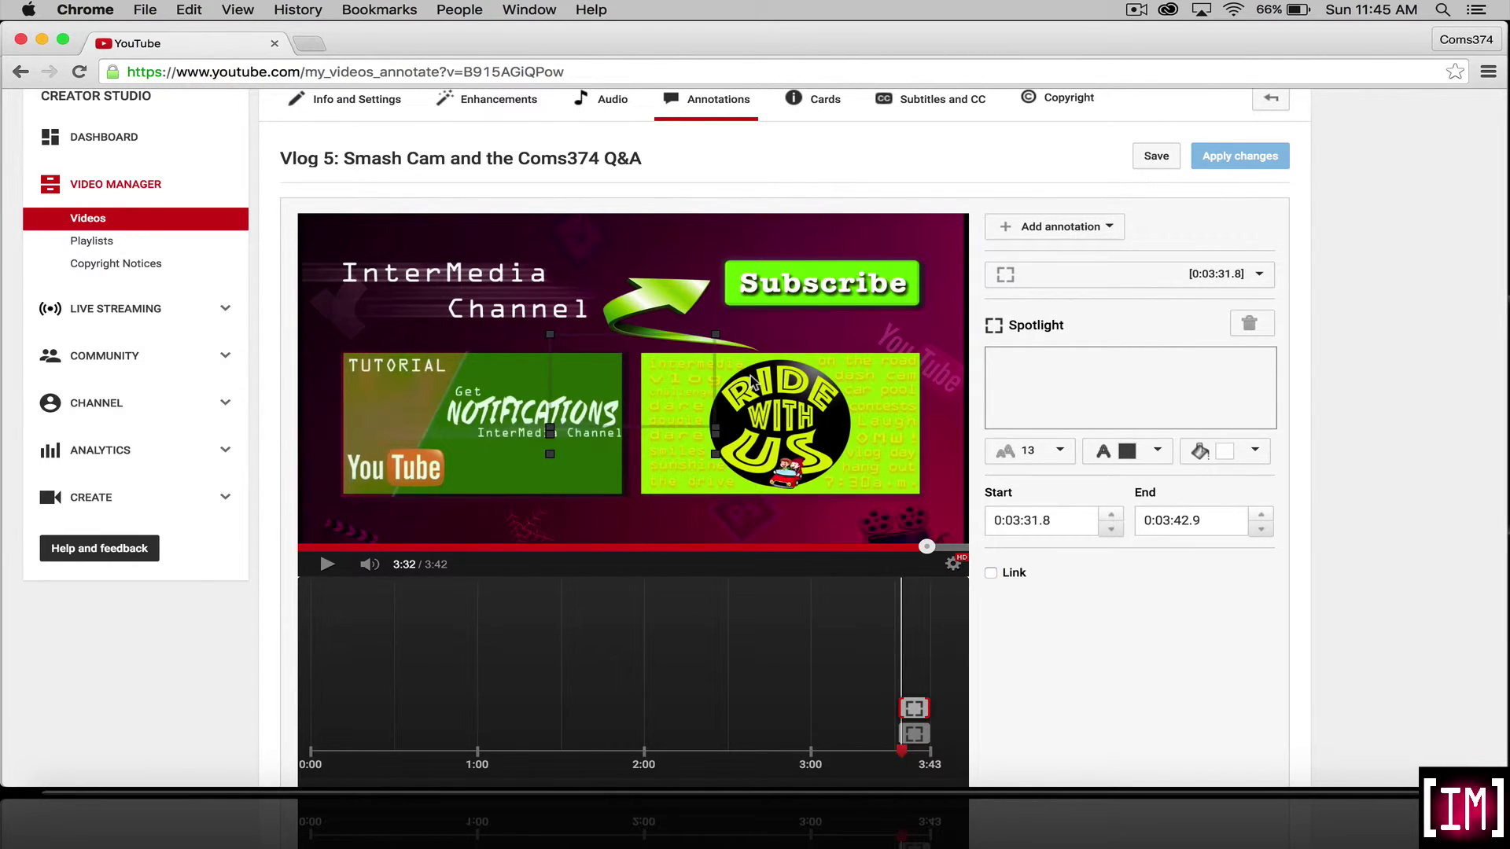
left_click_drag(668, 370, 760, 390)
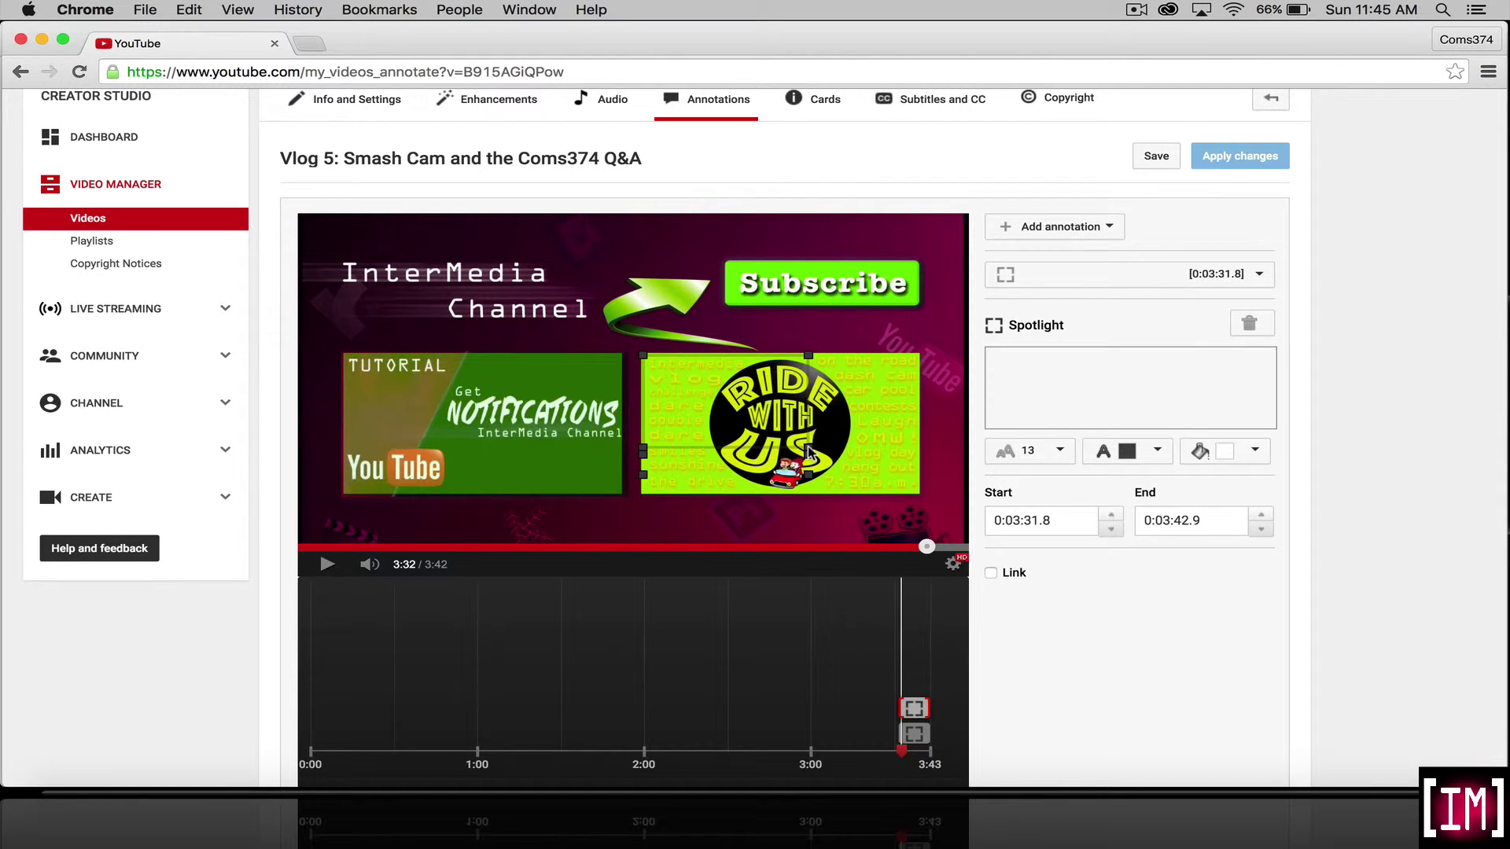
left_click_drag(808, 450, 920, 496)
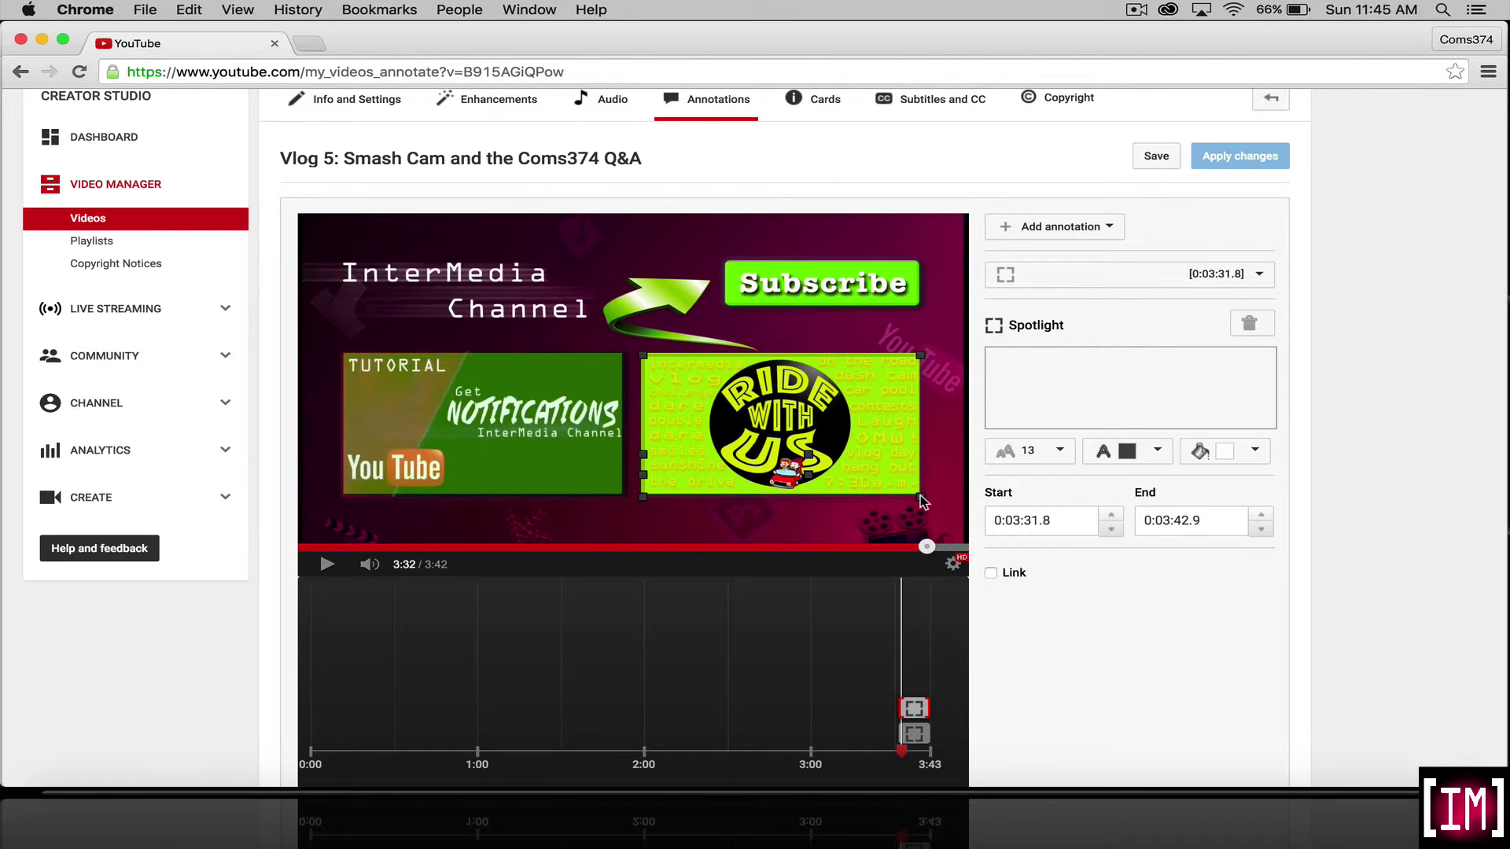
- Link the new spotlight as a Playlist to the pasted Vlogs playlist address, then save and apply
left_click(997, 573)
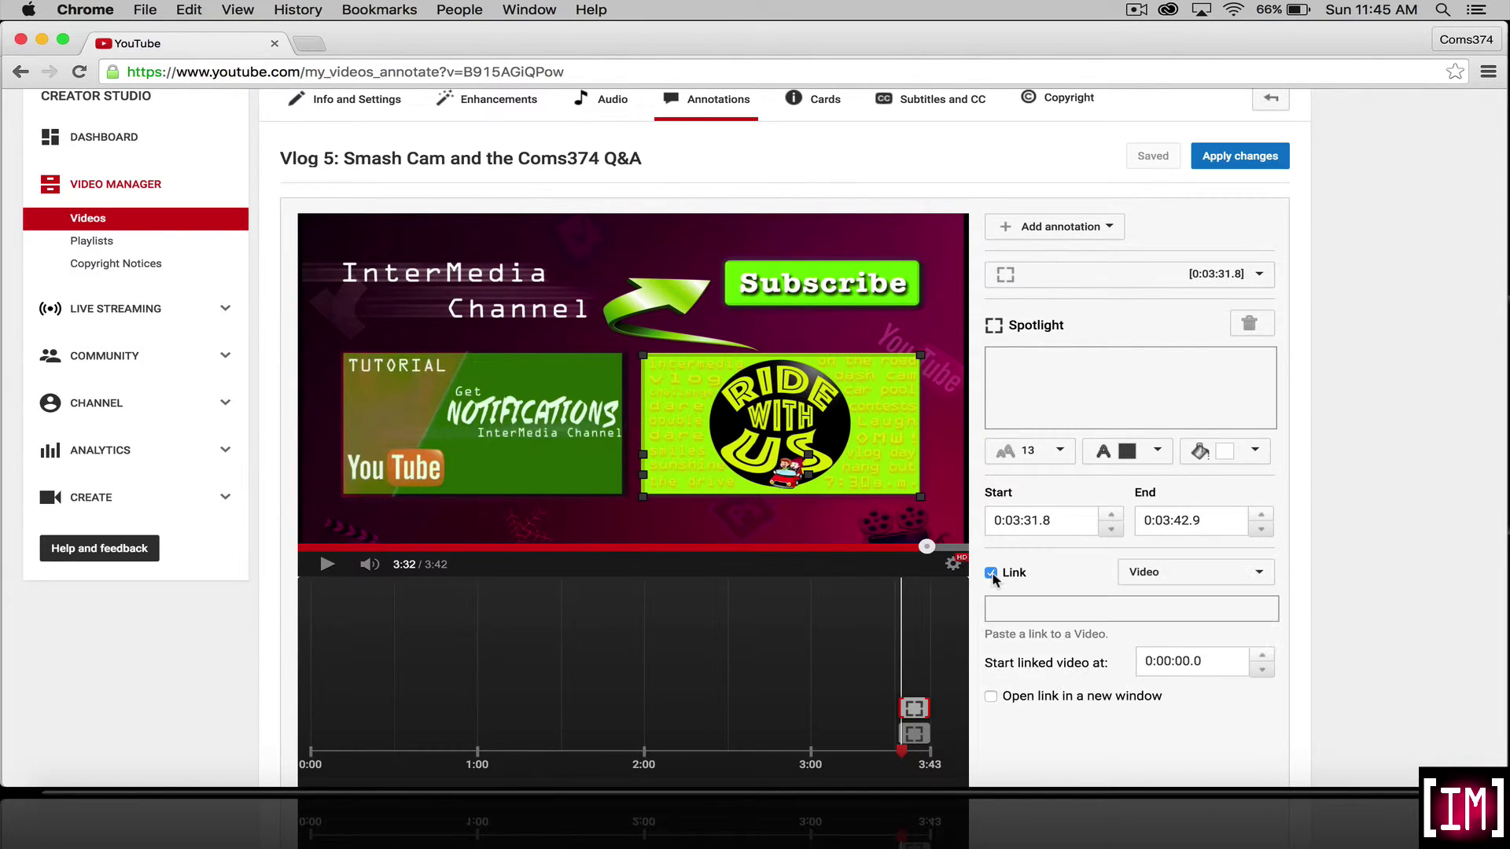
left_click(1258, 573)
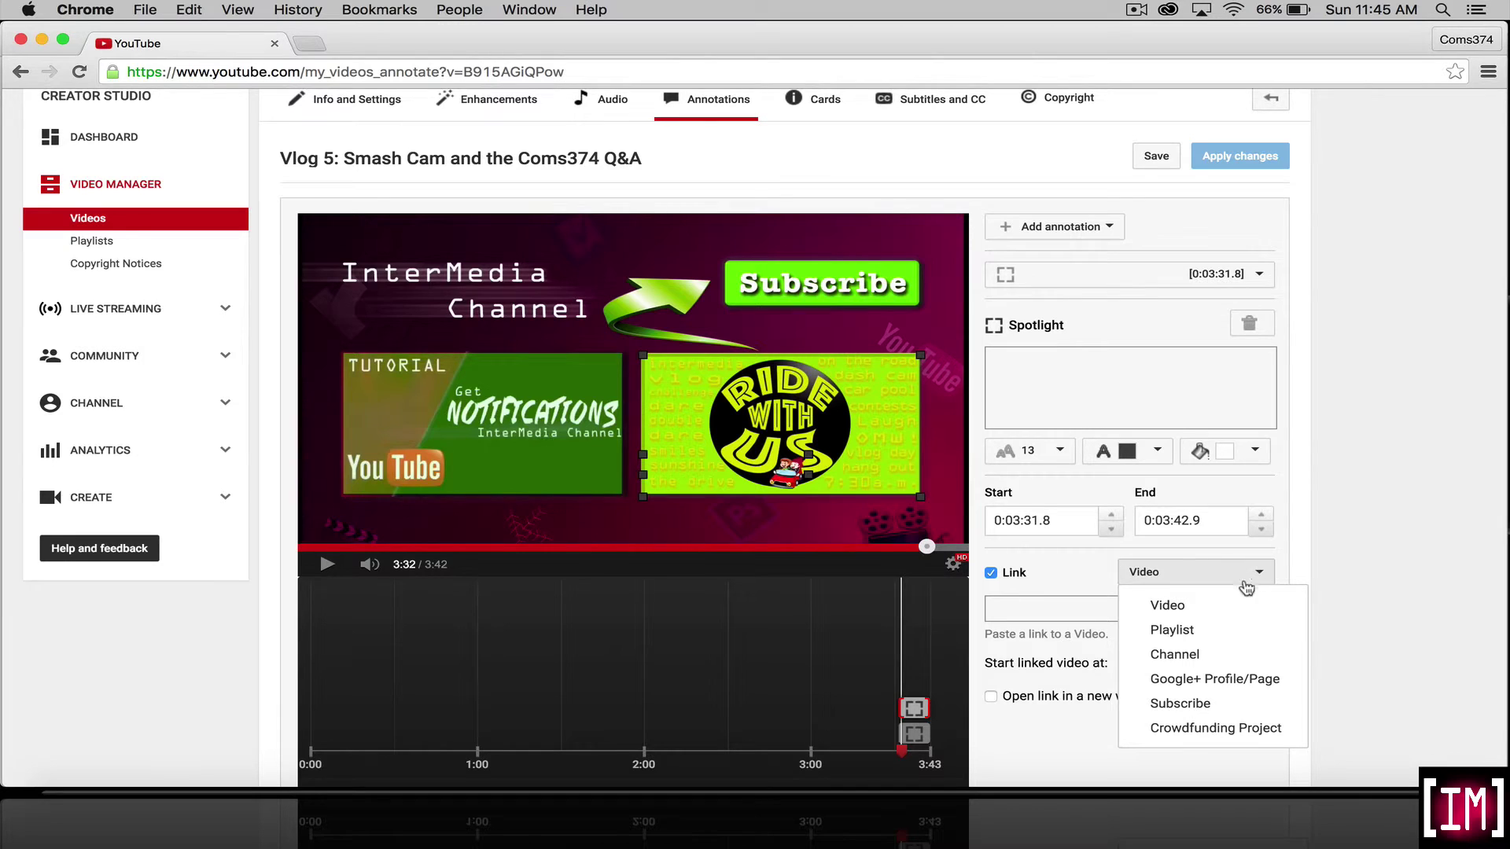
left_click(1195, 627)
left_click(1077, 607)
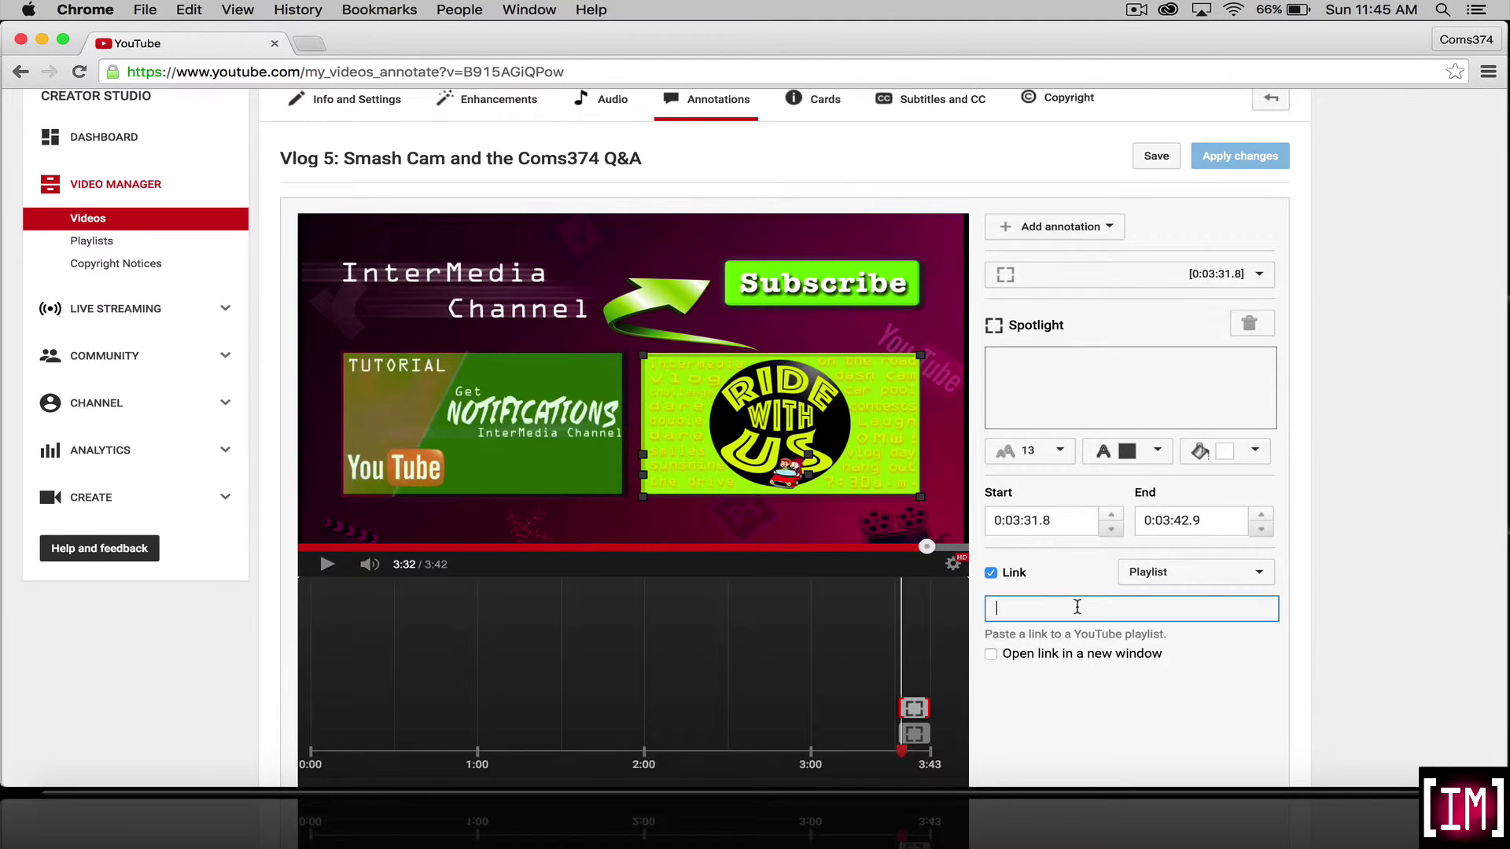
key("super+v")
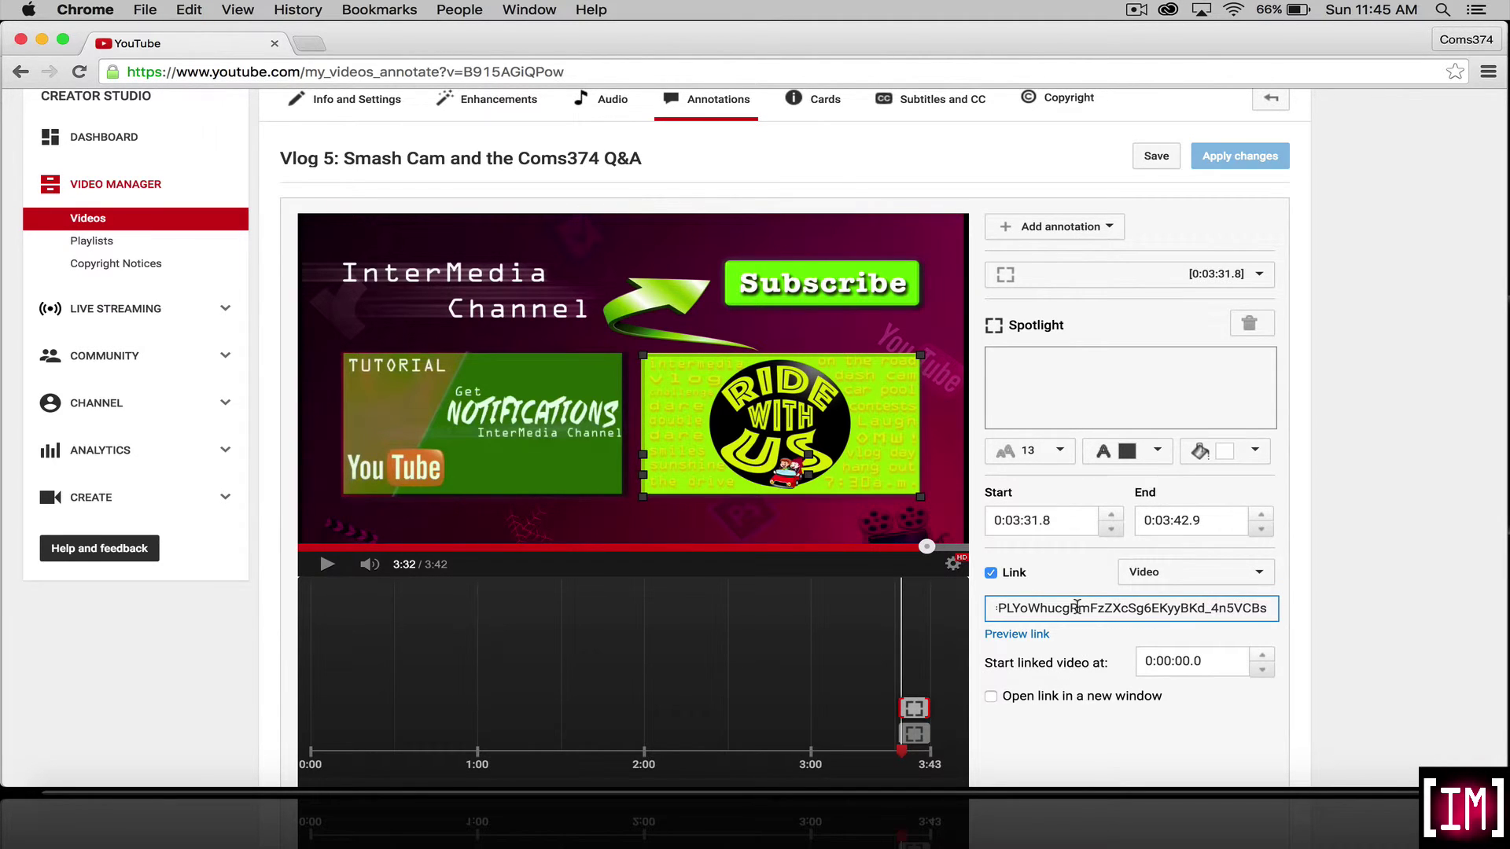
left_click(1156, 156)
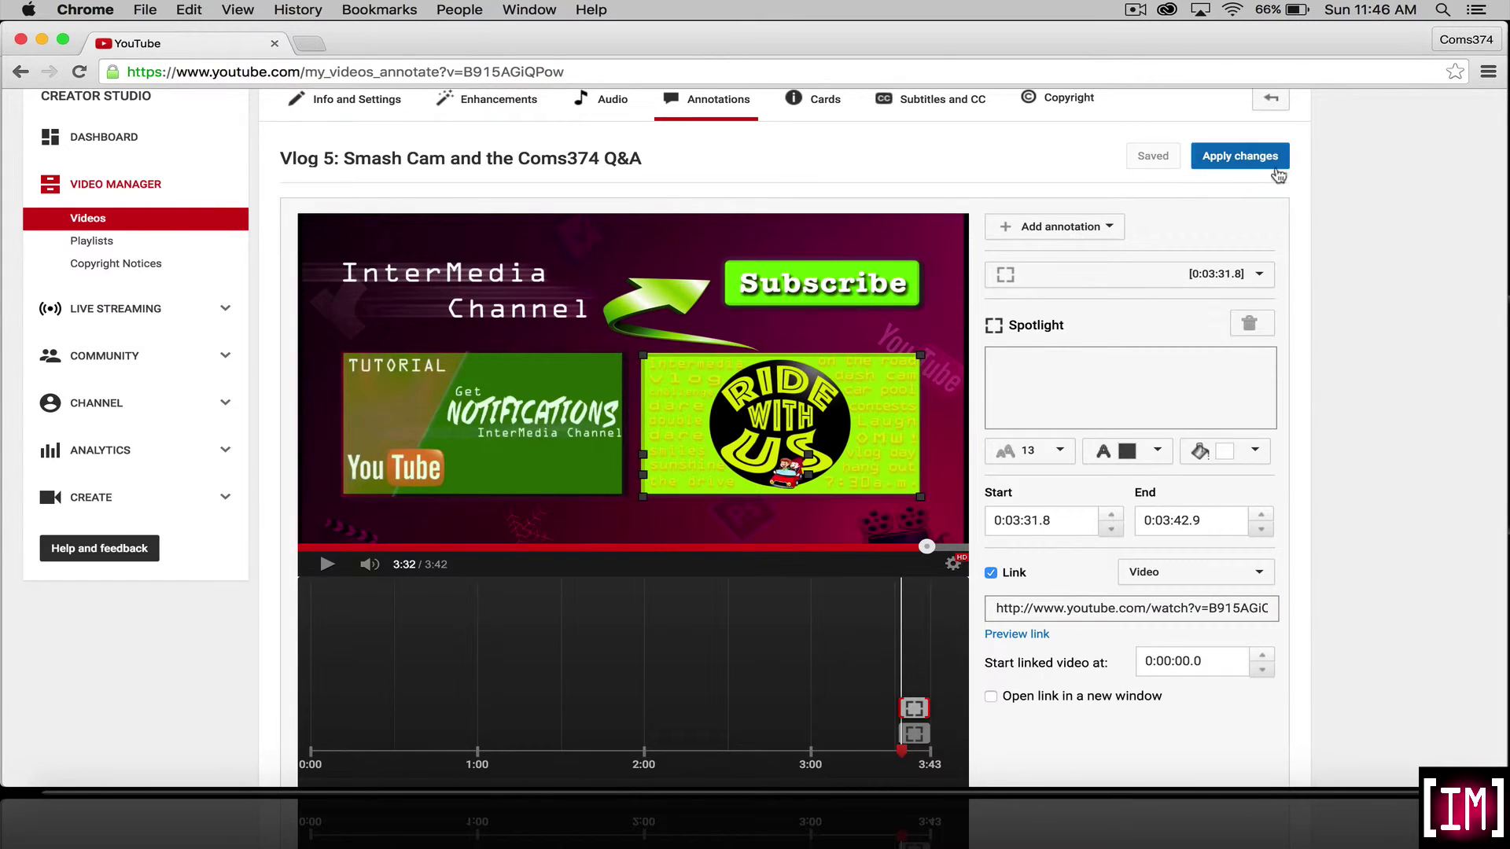
left_click(1254, 162)
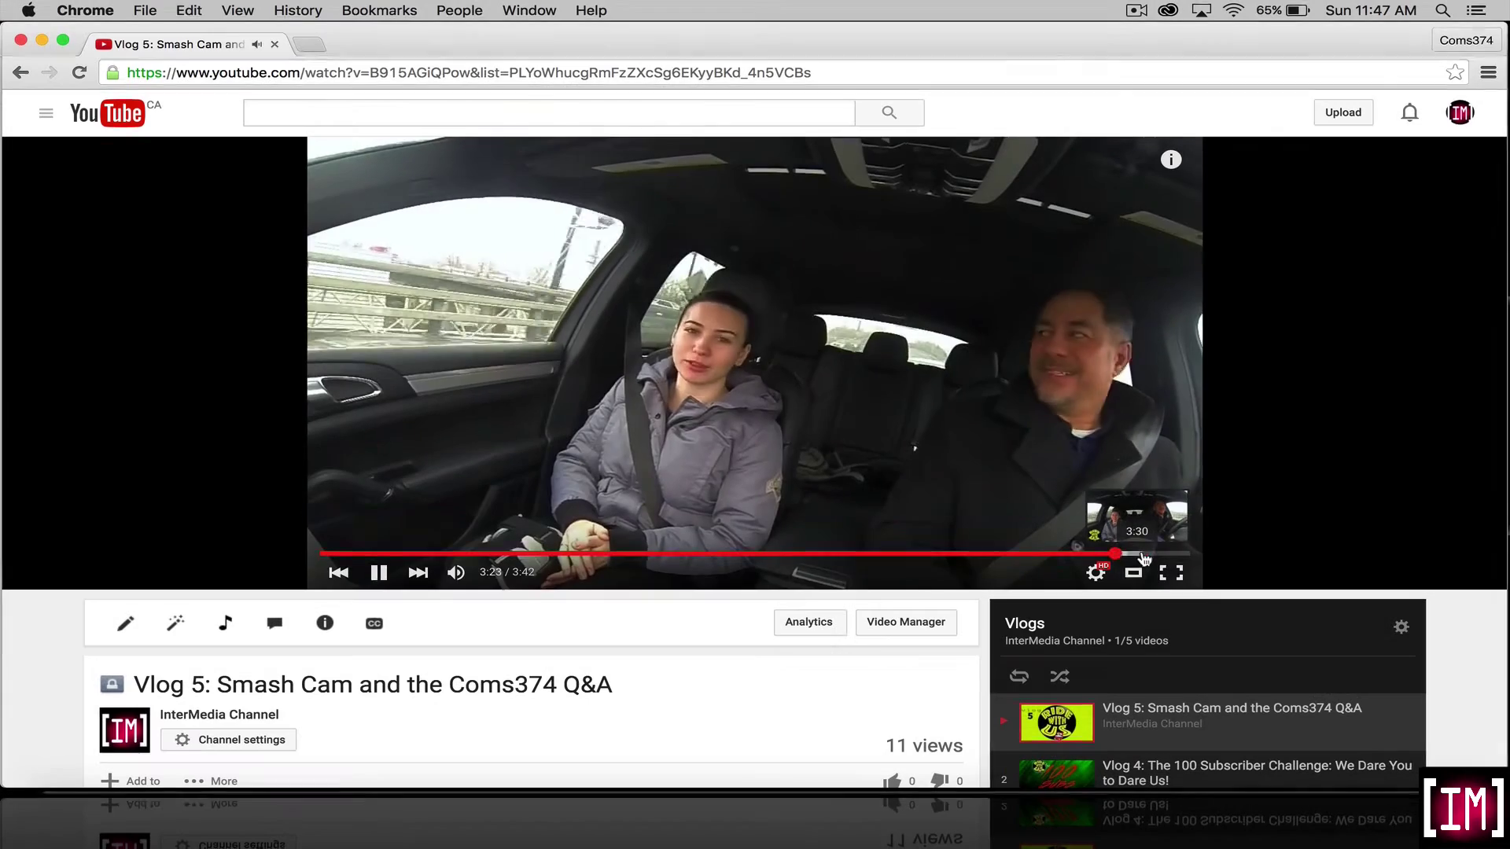
- Play Vlog 5 from about 3:30 and pause on the end screen to check both spotlights
left_click(1144, 556)
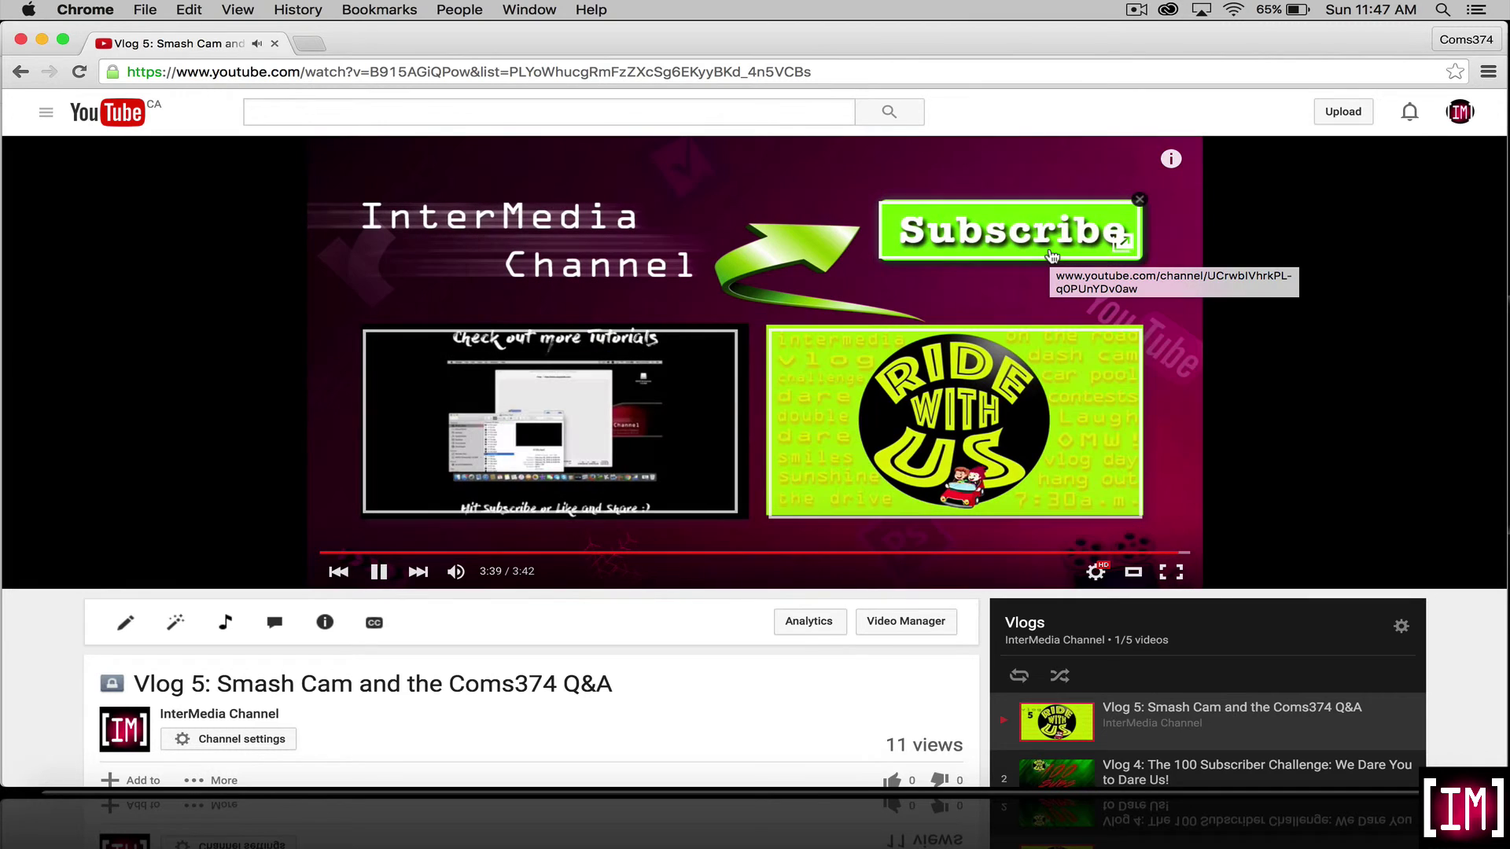
key("space")
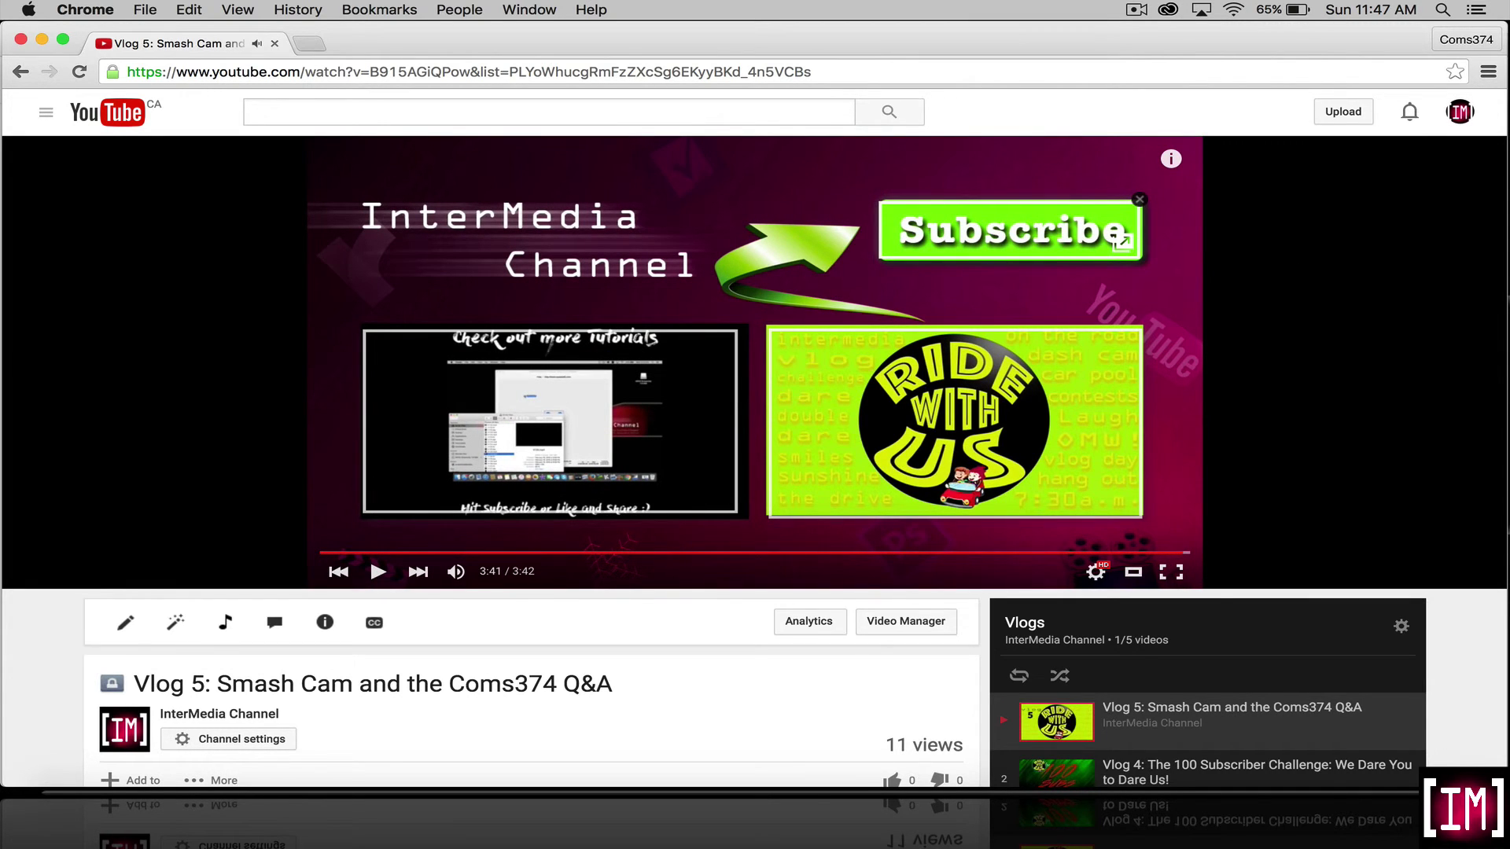